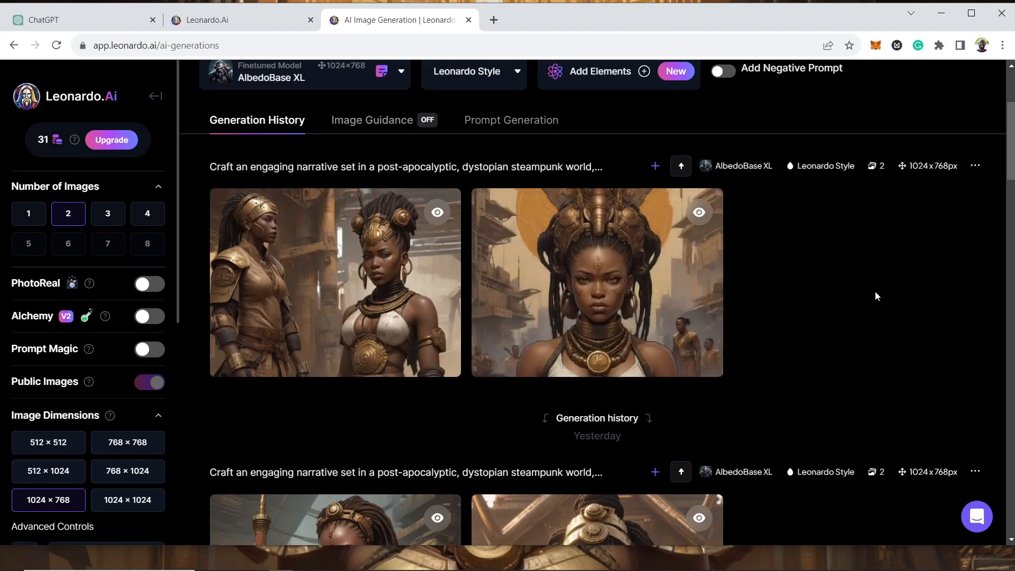
# - Examine the previously generated images in the generation history
pyautogui.scroll(-8, 875, 296)
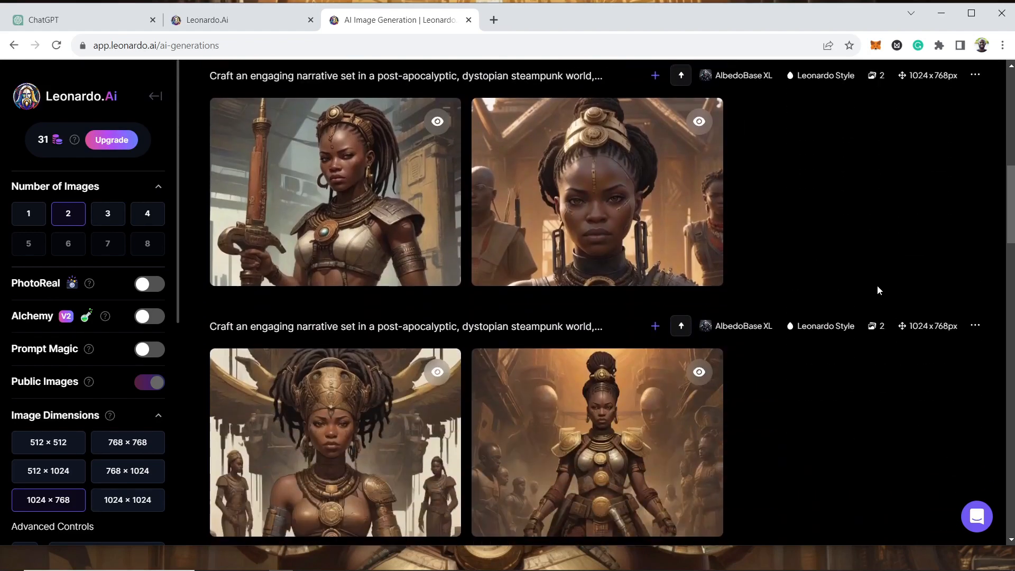
pyautogui.scroll(-3, 877, 288)
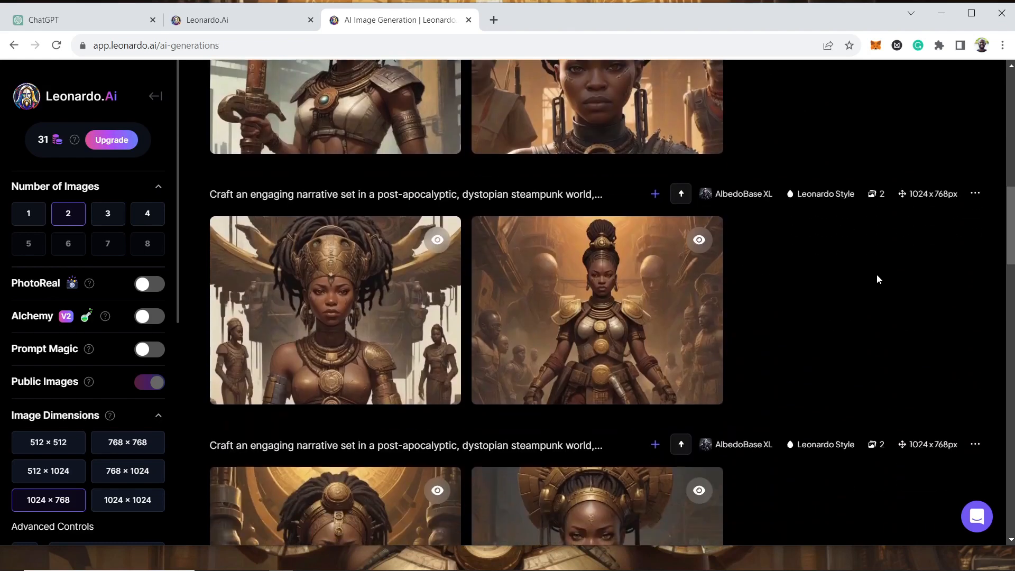
pyautogui.scroll(-5, 878, 243)
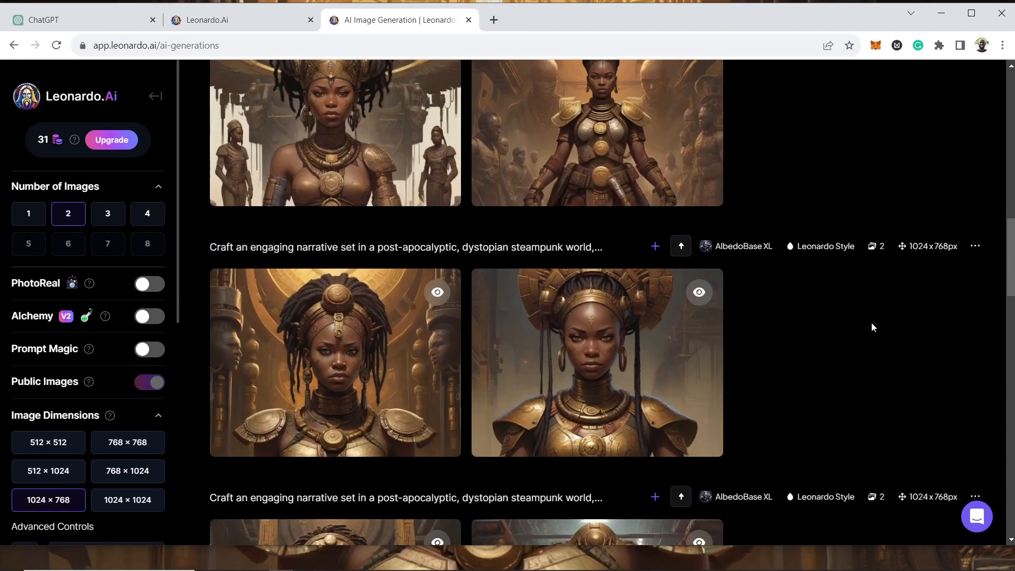
pyautogui.scroll(-5, 872, 326)
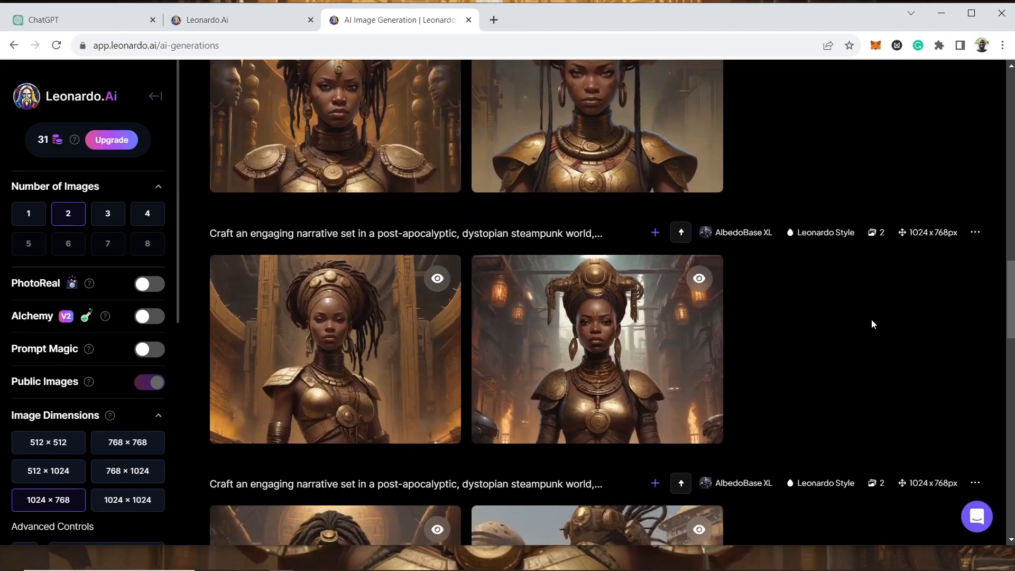
pyautogui.scroll(-5, 873, 323)
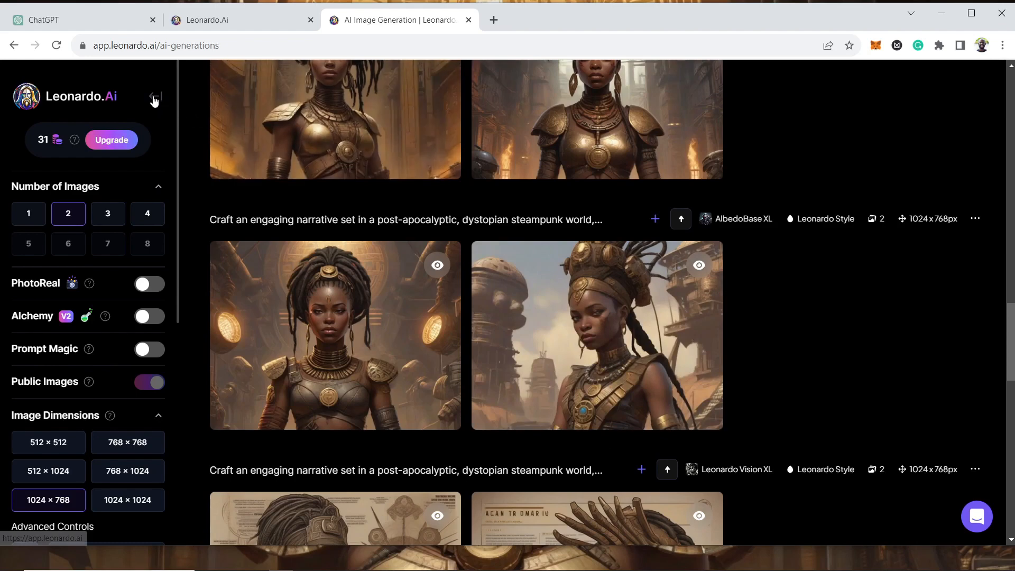
# - Reopen AI Image Generation from the home page and open the image of the woman before desert towers in the canvas editor
pyautogui.click(140, 109)
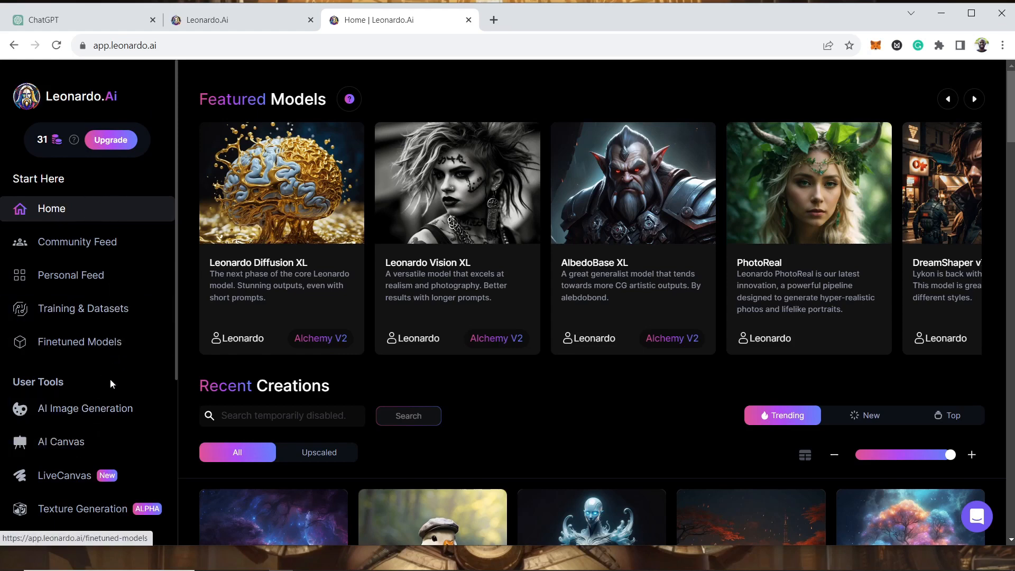
pyautogui.click(104, 411)
pyautogui.scroll(-7, 528, 376)
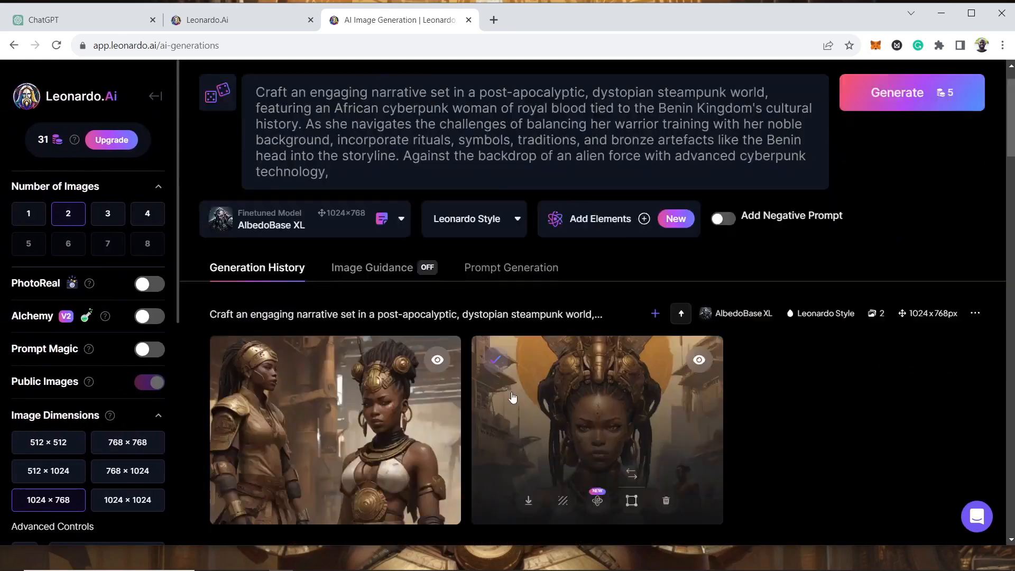
pyautogui.scroll(-7, 534, 378)
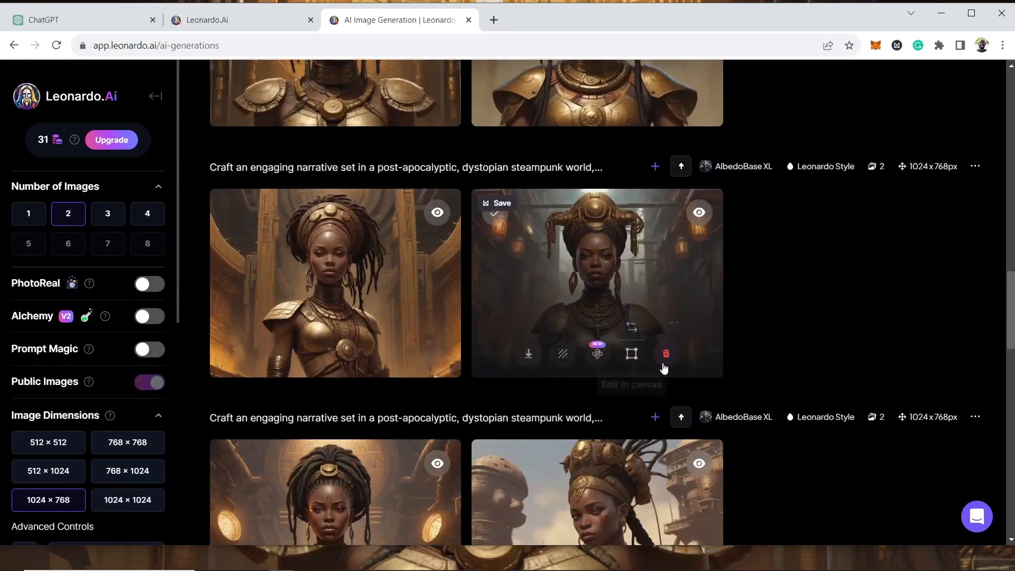
pyautogui.scroll(-4, 645, 330)
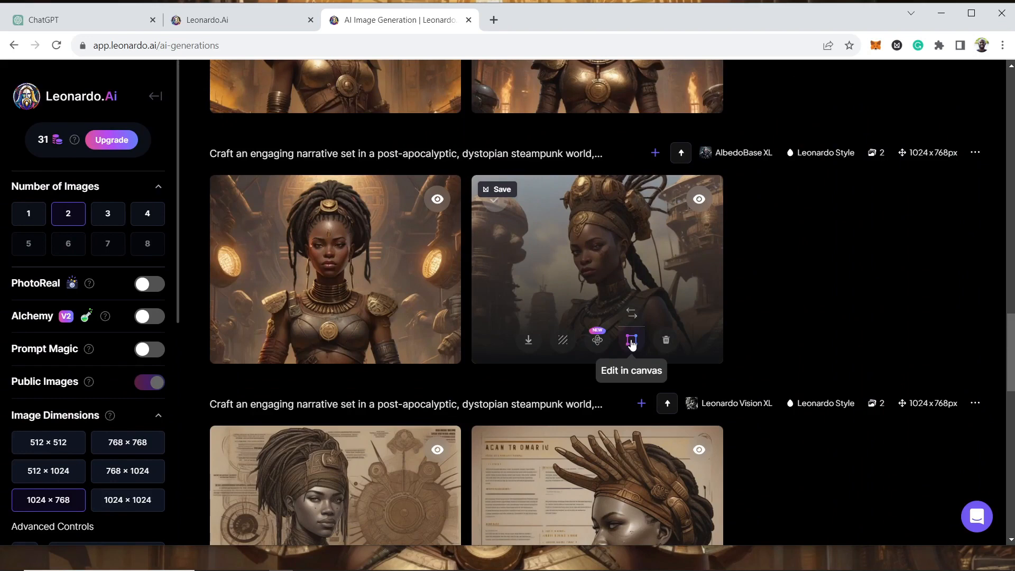
pyautogui.click(631, 341)
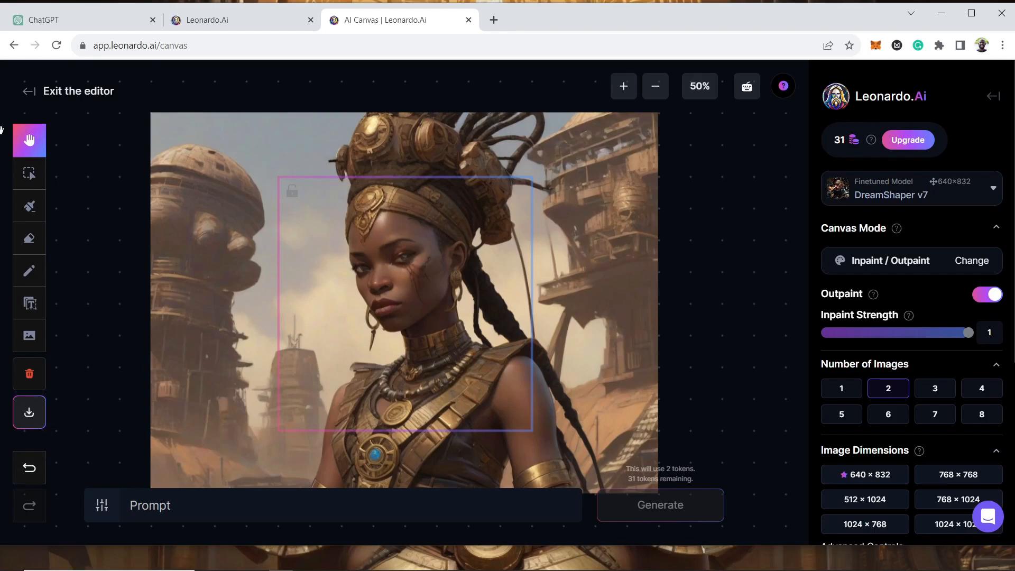
# - Review the finetuned models available for the canvas without changing the selected model
pyautogui.moveTo(118, 185); pyautogui.dragTo(145, 153)
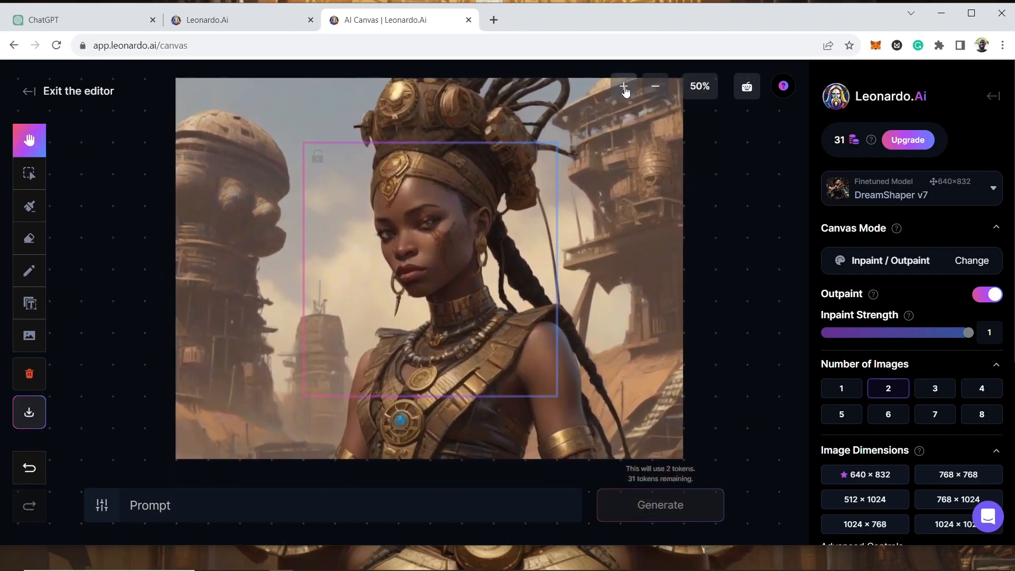
pyautogui.click(625, 88)
pyautogui.click(658, 91)
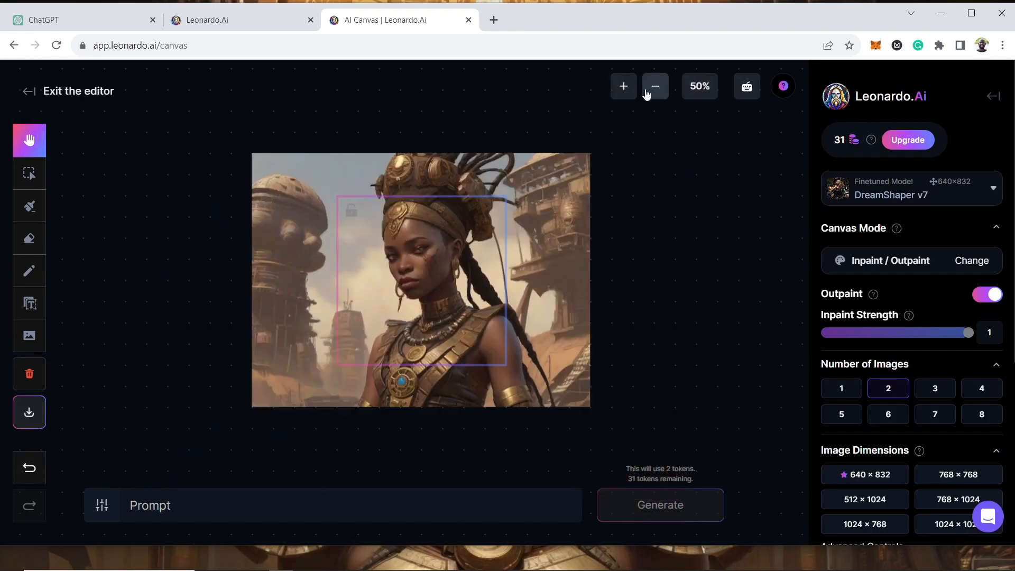
pyautogui.click(629, 90)
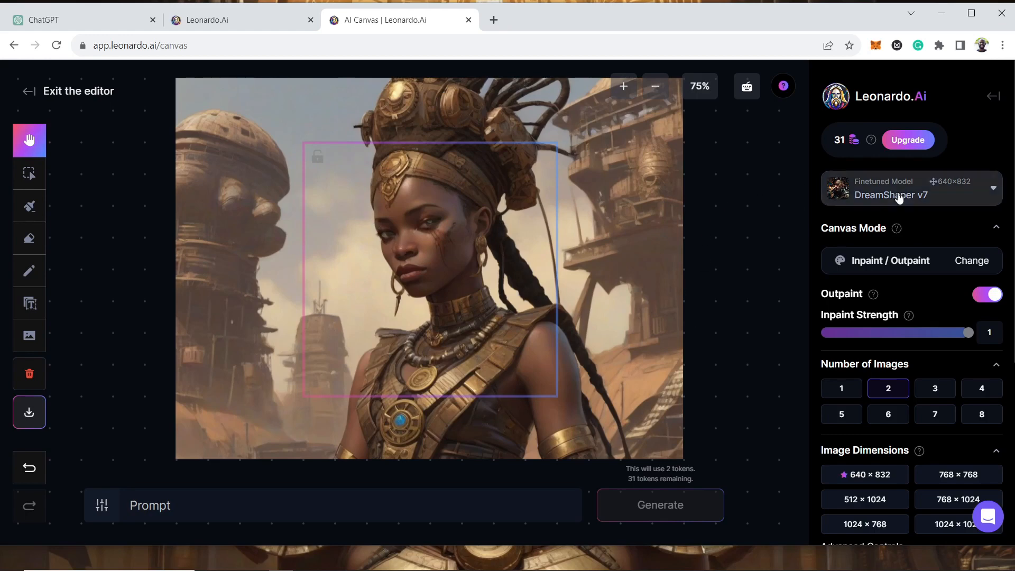
pyautogui.click(902, 195)
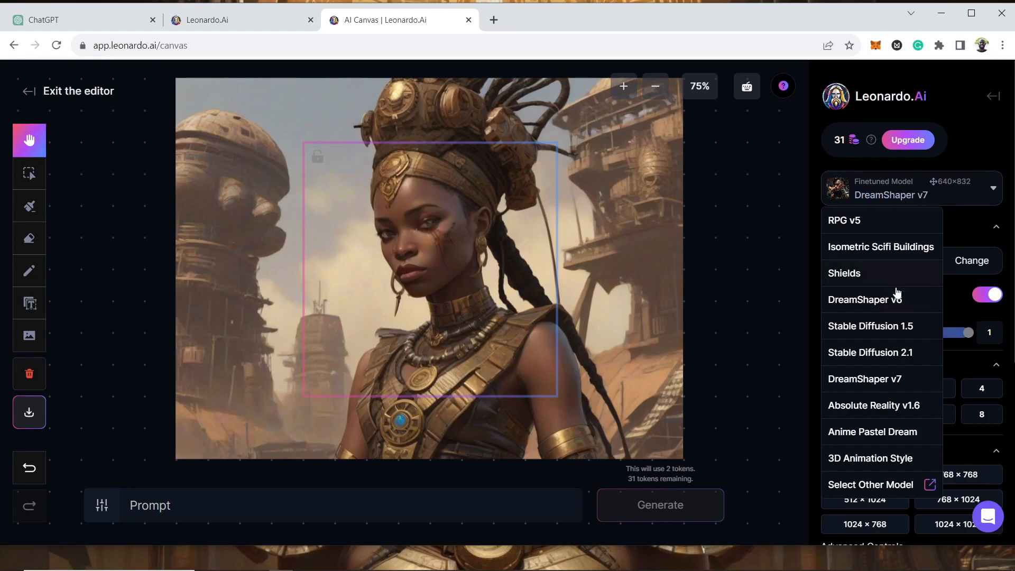
pyautogui.click(739, 204)
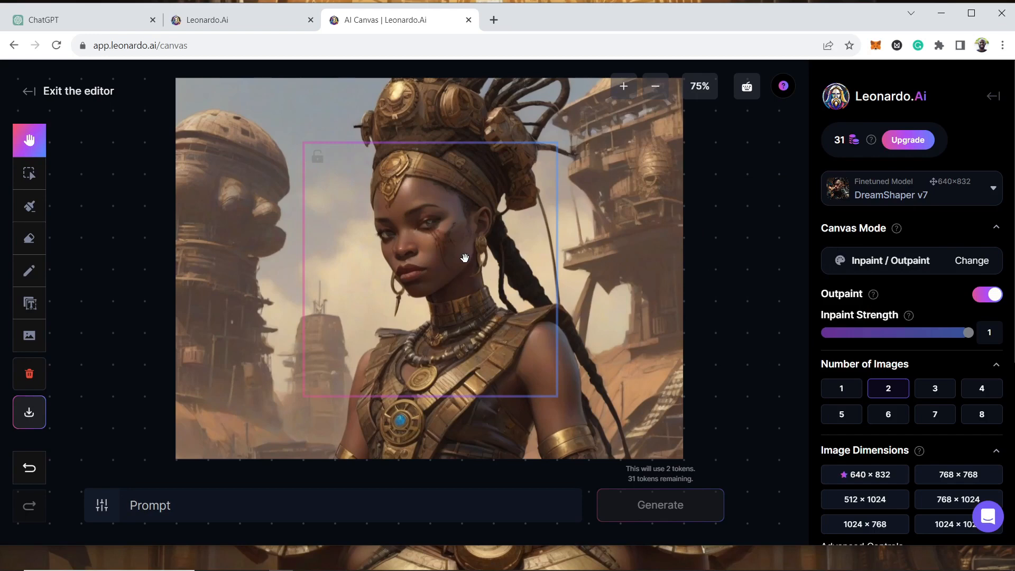
# - Launch the Leonardo.Ai app in a separate browser tab and open AI Image Generation
pyautogui.click(238, 21)
pyautogui.click(811, 90)
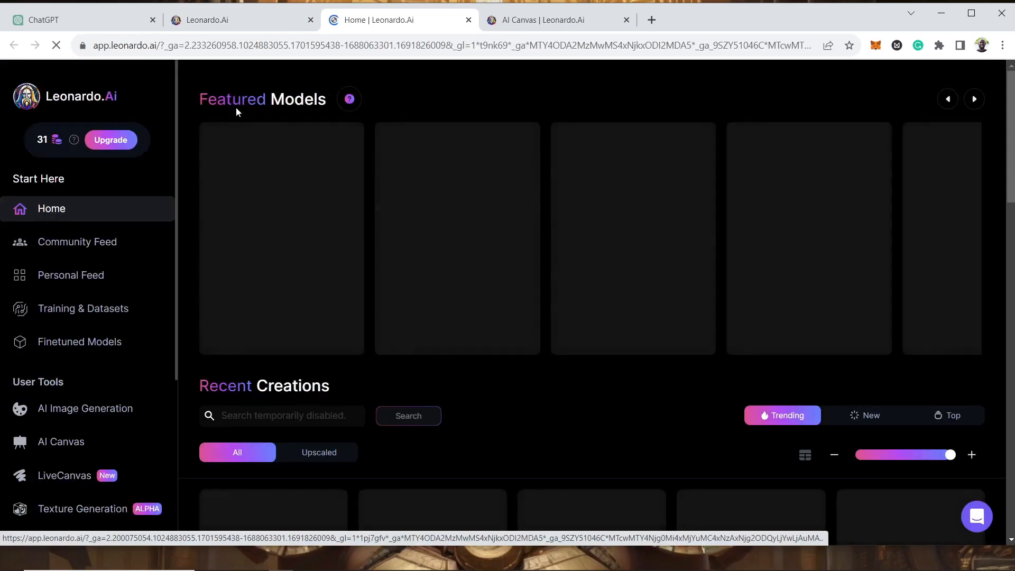
pyautogui.click(85, 408)
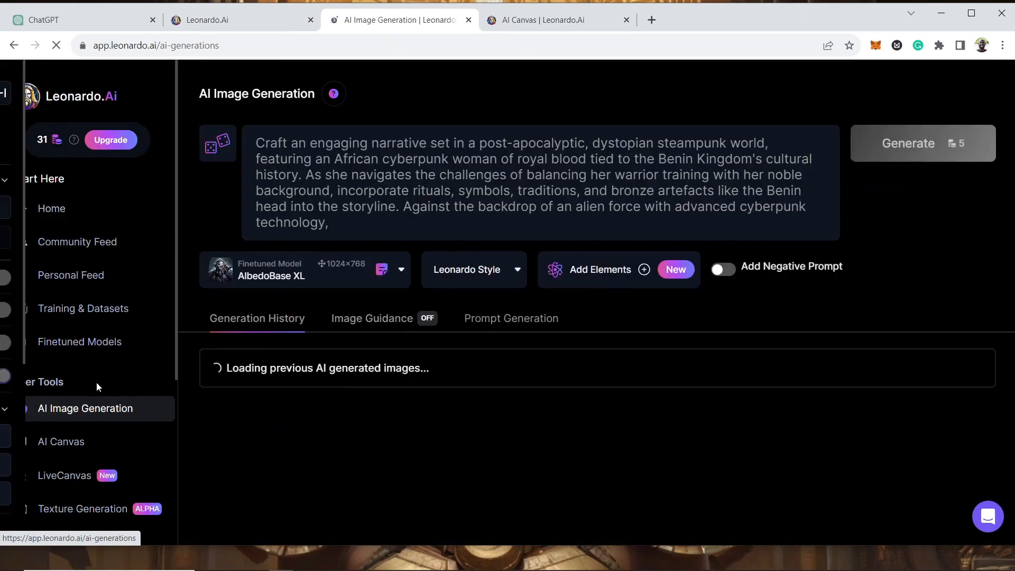
# - Reuse the prompt of the AlbedoBase XL generation that contains the canvas image, and select part of the prompt text
pyautogui.scroll(-10, 529, 317)
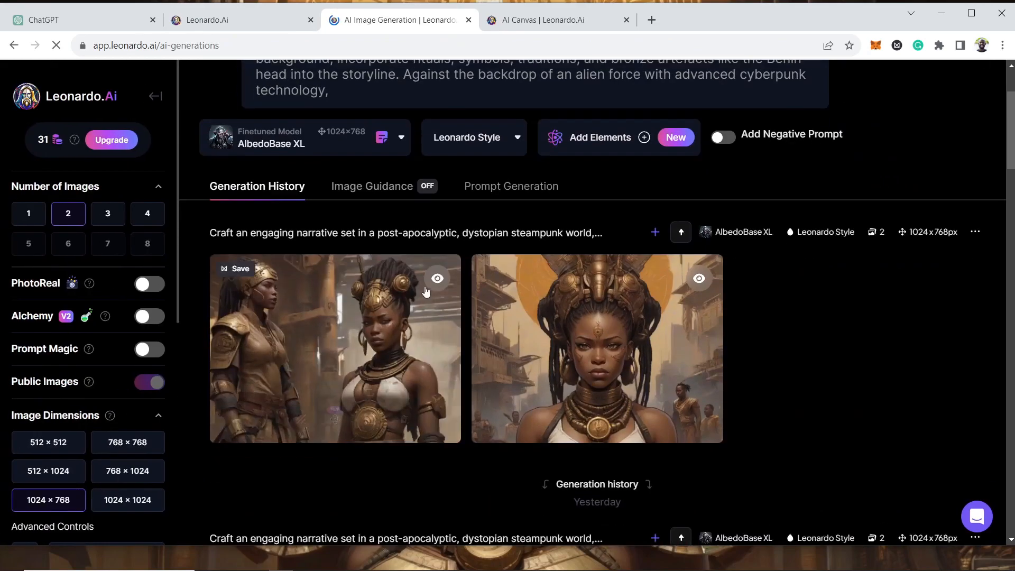
pyautogui.scroll(-15, 531, 317)
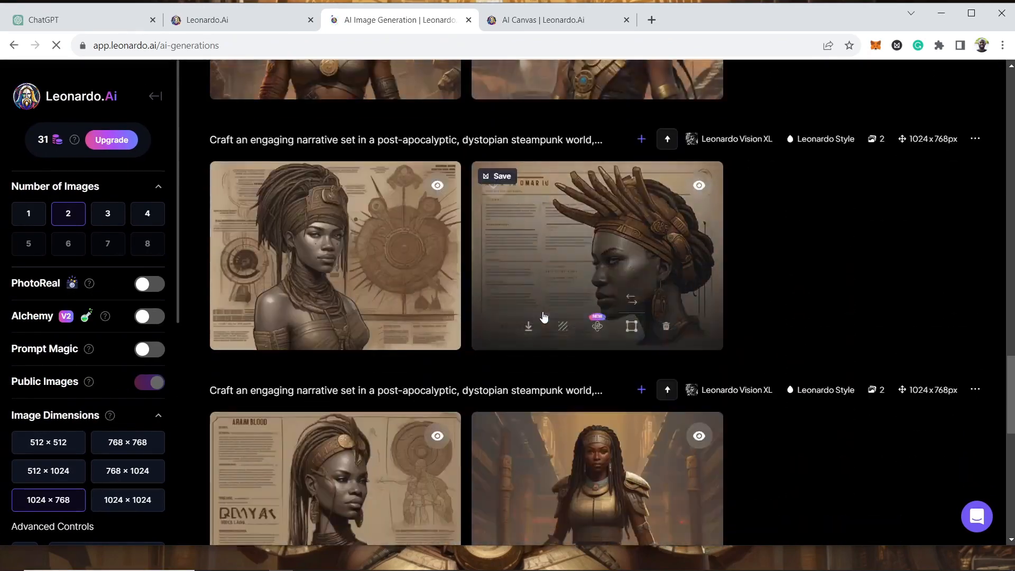
pyautogui.scroll(5, 562, 292)
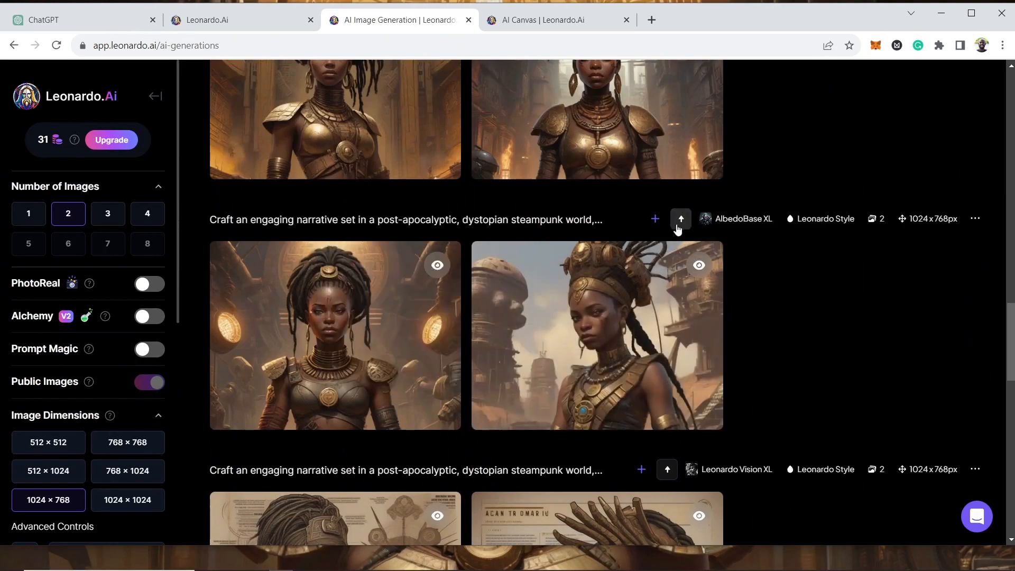
pyautogui.scroll(3, 563, 285)
pyautogui.scroll(10, 562, 286)
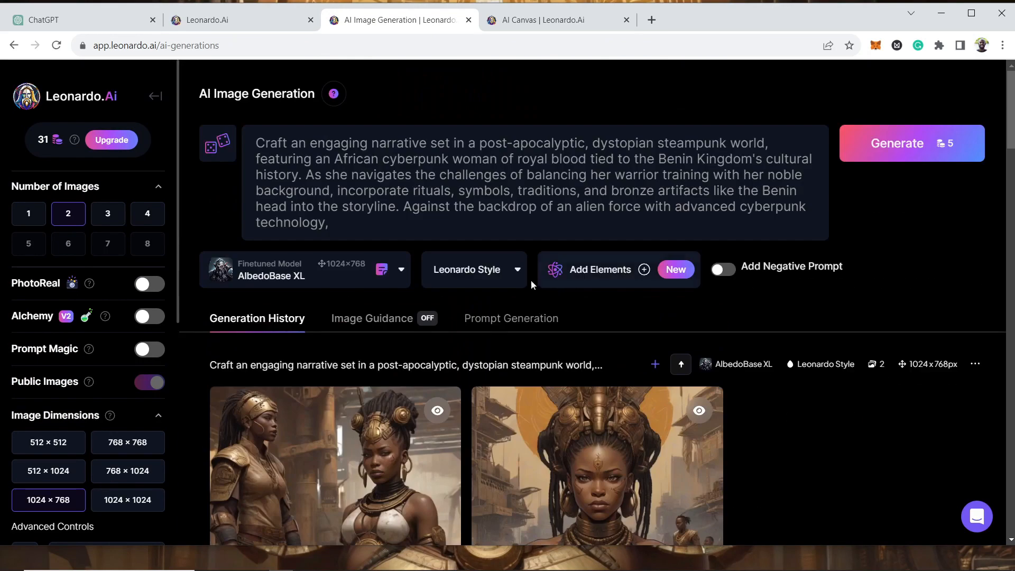
pyautogui.click(355, 227)
pyautogui.moveTo(288, 206); pyautogui.dragTo(262, 181)
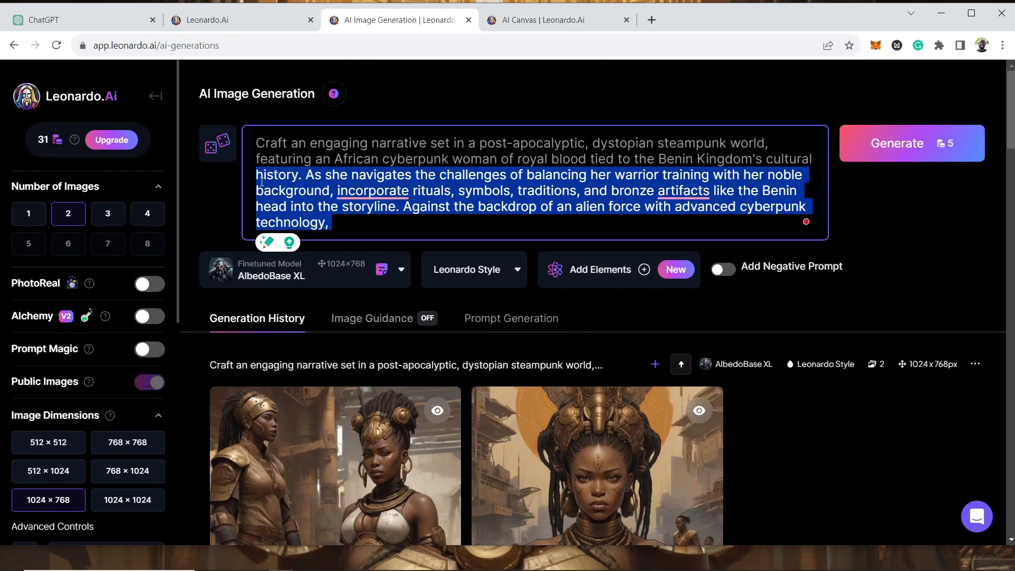
# - In the AI Canvas, move the generation frame over the image's upper-right edge so that it partly covers empty canvas
pyautogui.click(536, 19)
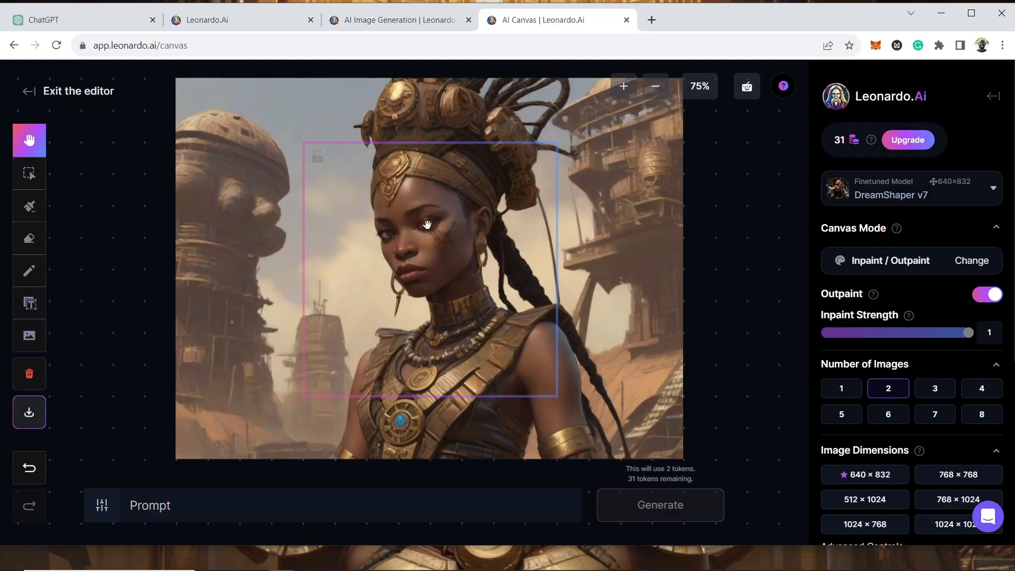
pyautogui.click(29, 173)
pyautogui.moveTo(533, 224); pyautogui.dragTo(718, 172)
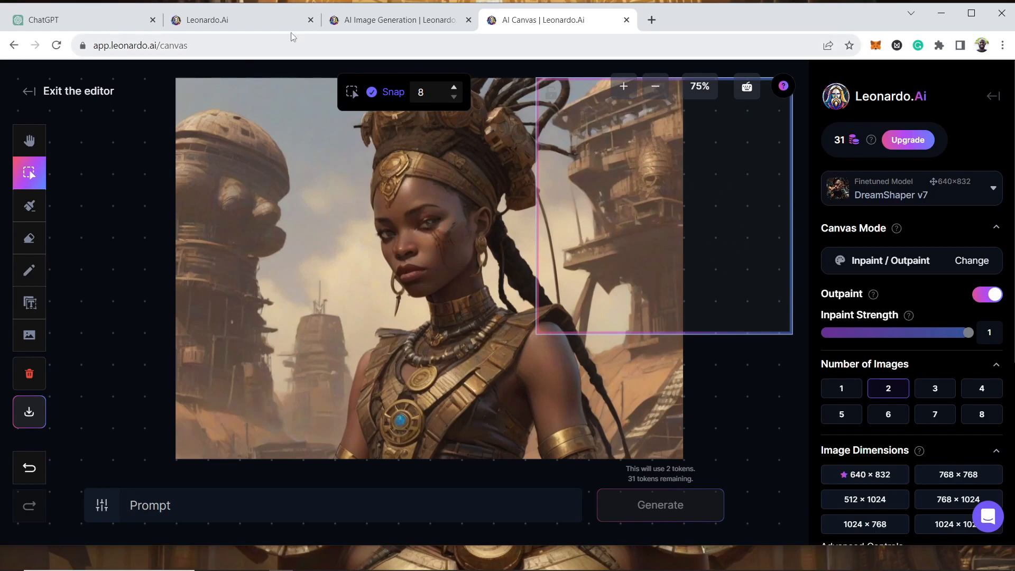
pyautogui.click(398, 21)
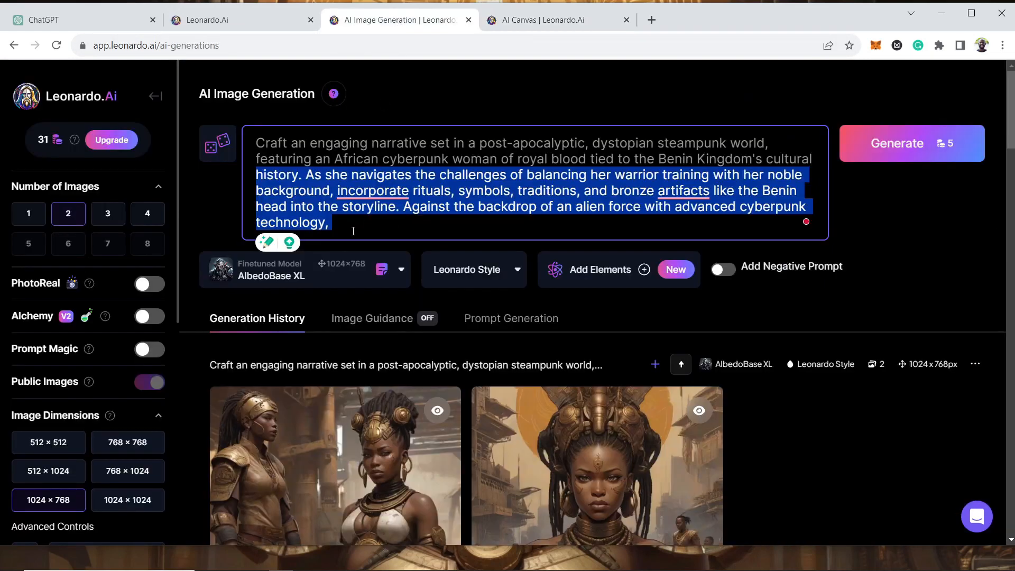
pyautogui.moveTo(353, 231); pyautogui.dragTo(255, 143)
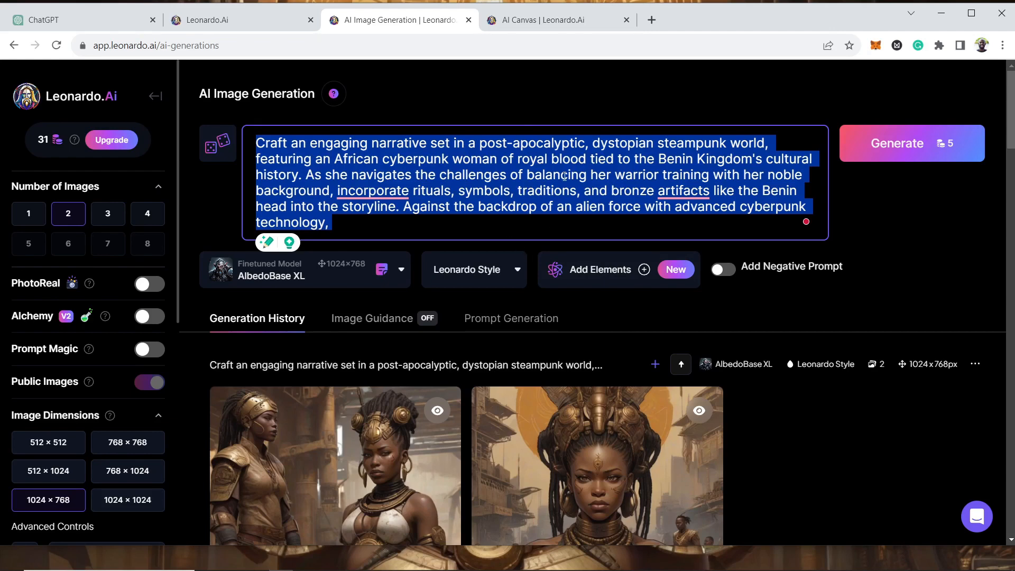
pyautogui.click(559, 17)
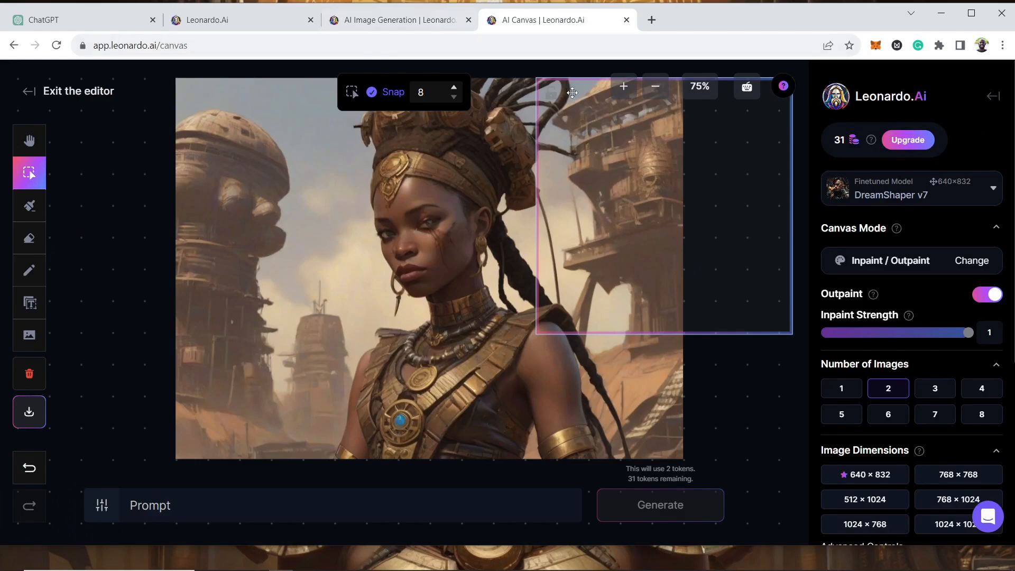
# - From the AI Image Generation prompt, copy the text from "dystopian steampunk world," through the final "advanced cyberpunk technology,"
pyautogui.click(431, 26)
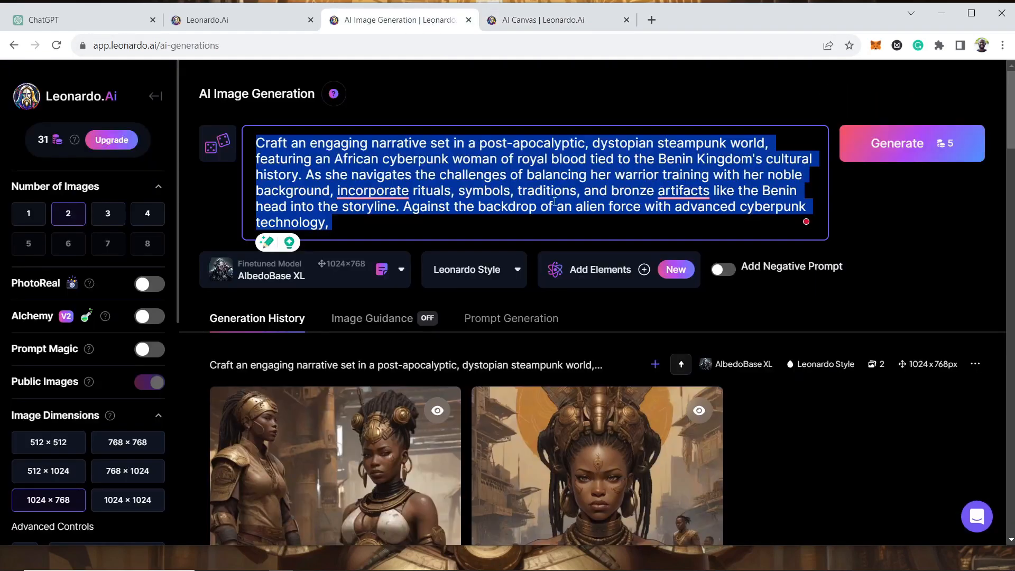
pyautogui.click(387, 227)
pyautogui.moveTo(344, 224); pyautogui.dragTo(594, 143)
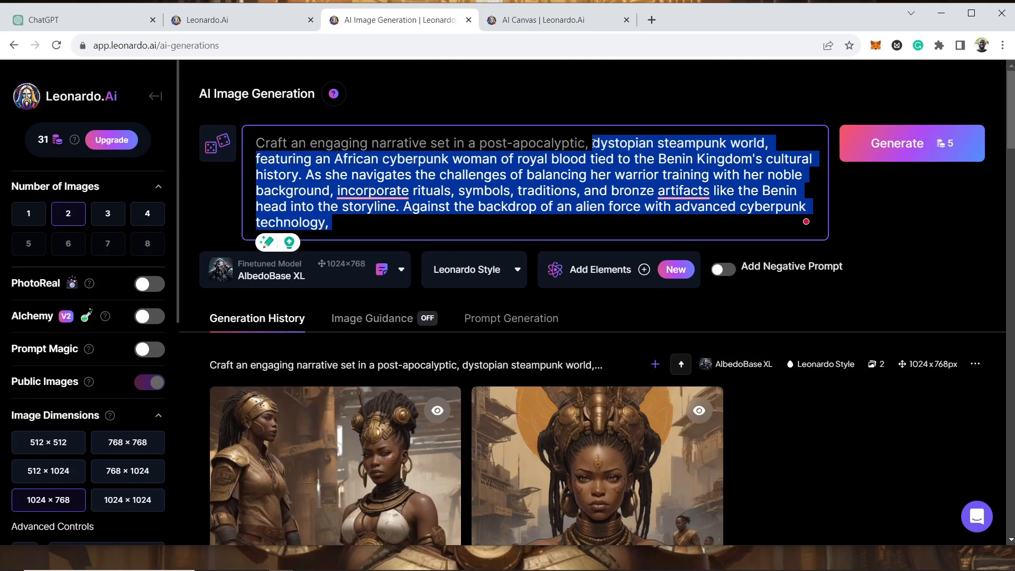
pyautogui.rightClick(605, 140)
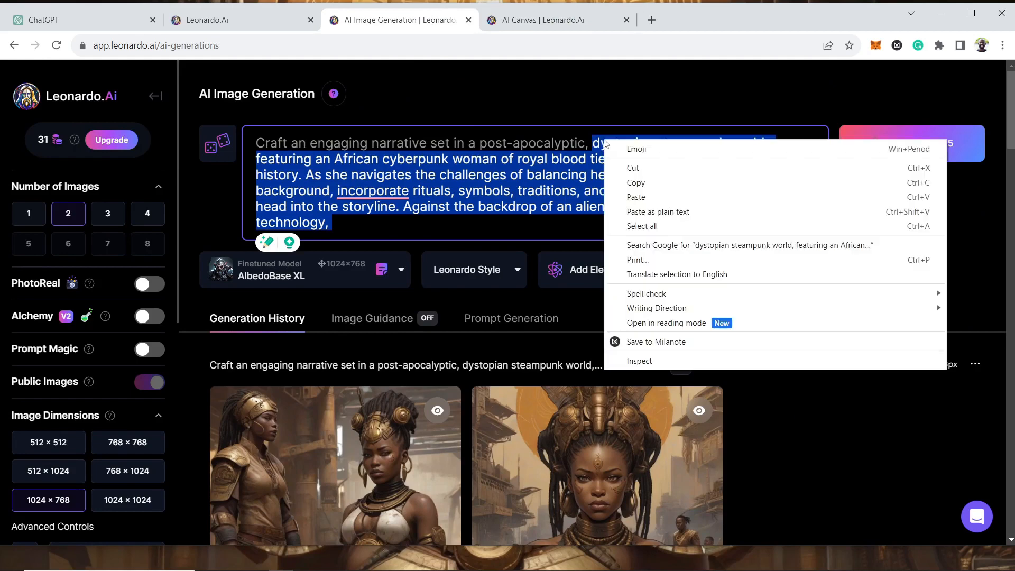
pyautogui.click(660, 182)
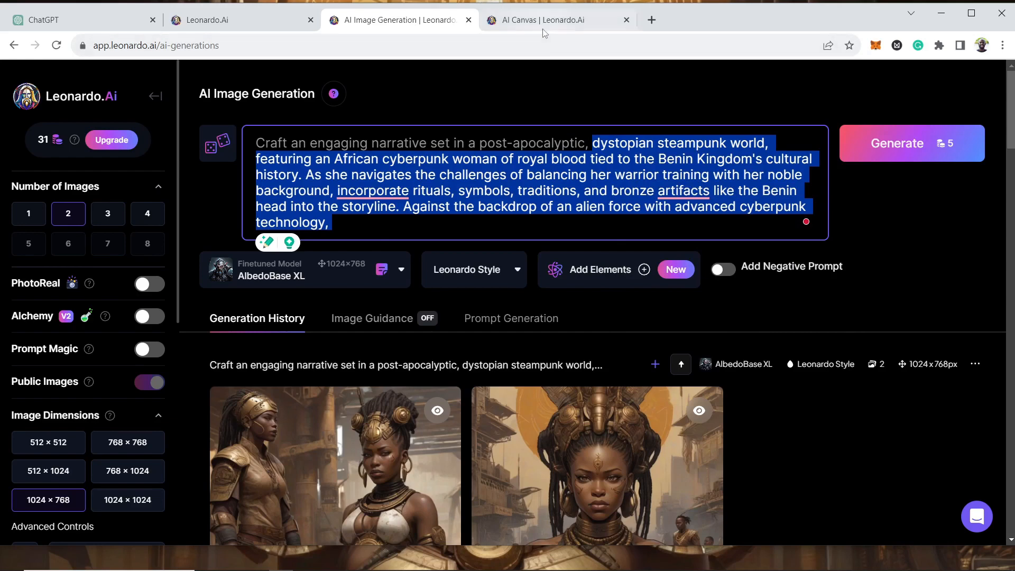
# - Paste the copied description into the AI Canvas prompt
pyautogui.click(502, 21)
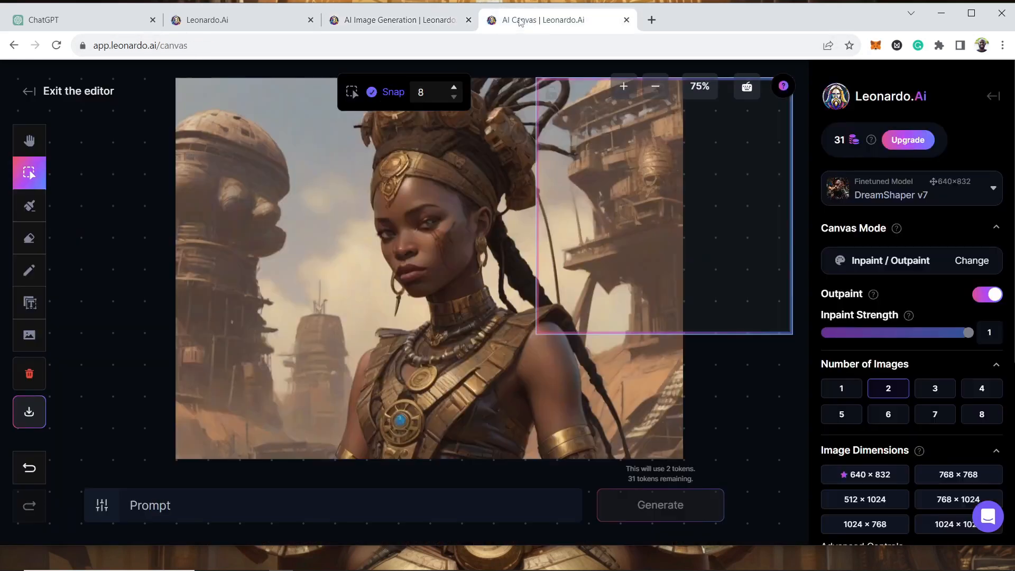
pyautogui.click(261, 508)
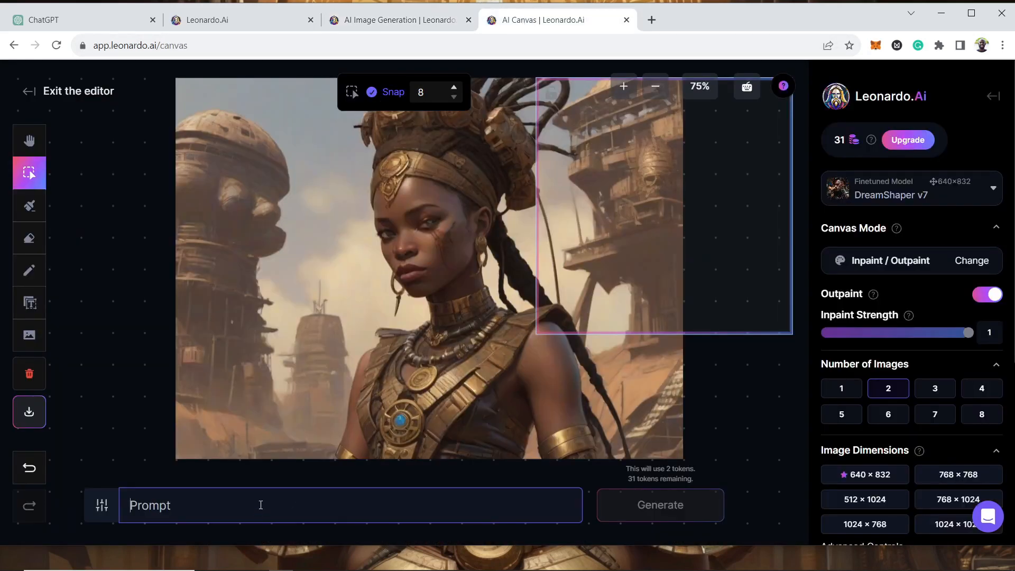
pyautogui.rightClick(216, 504)
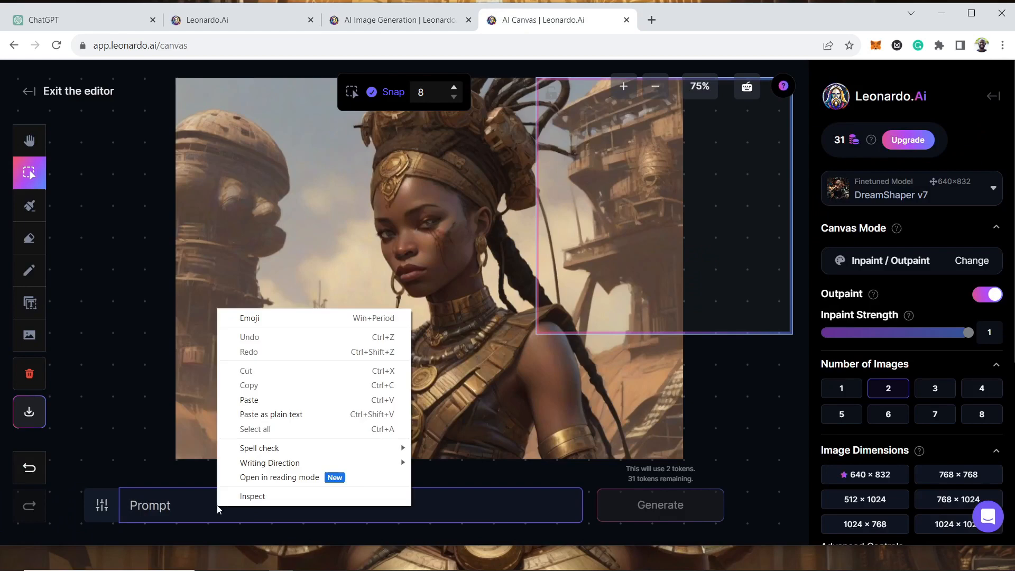
pyautogui.click(279, 400)
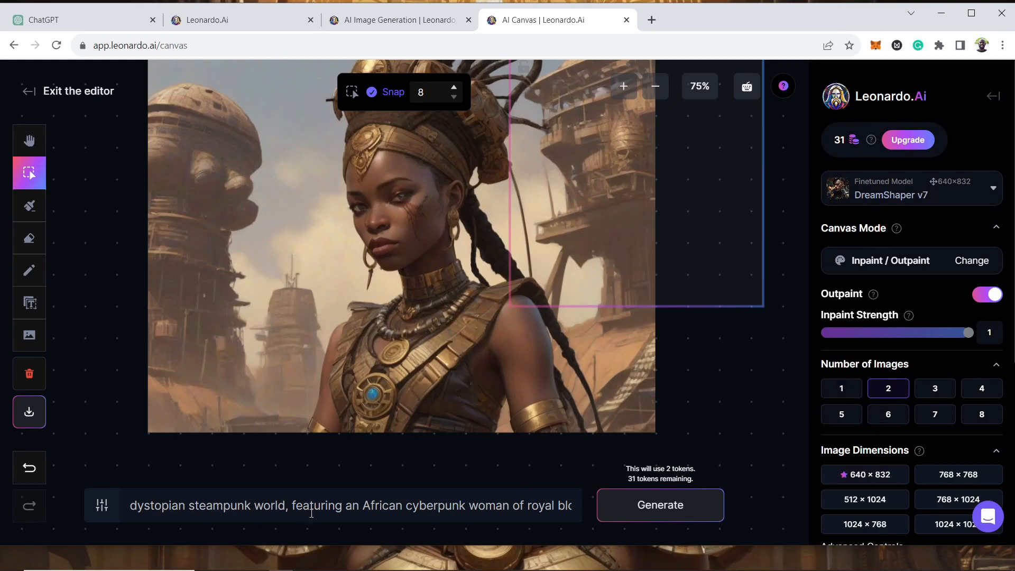
# - Remove "woman of royal blood tied to the" from the canvas prompt, leaving "cyberpunk Benin Kingdom's cultural history"
pyautogui.moveTo(350, 506); pyautogui.dragTo(117, 509)
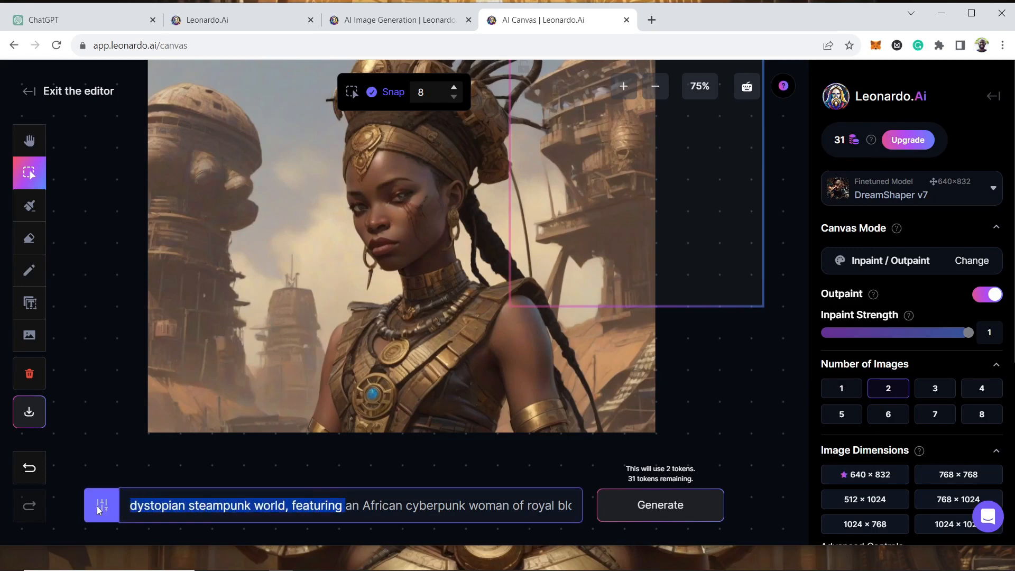
pyautogui.click(206, 503)
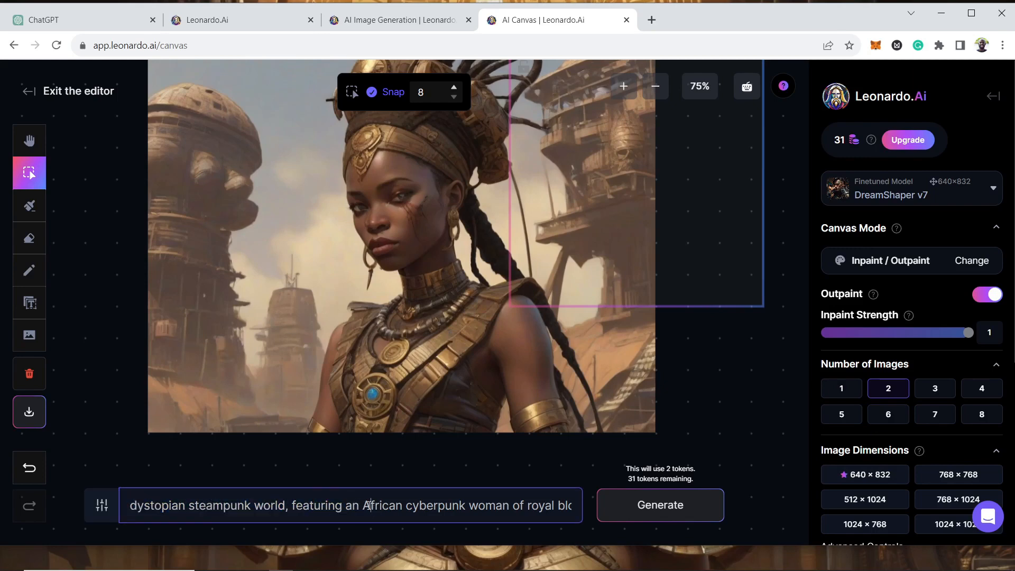
pyautogui.moveTo(411, 506); pyautogui.dragTo(379, 512)
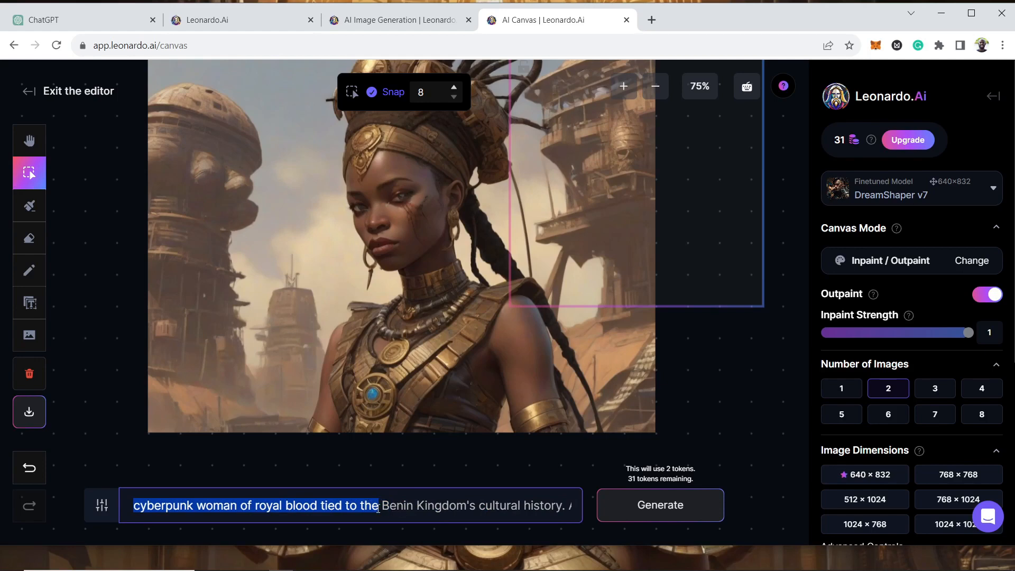
pyautogui.moveTo(378, 508); pyautogui.dragTo(203, 510)
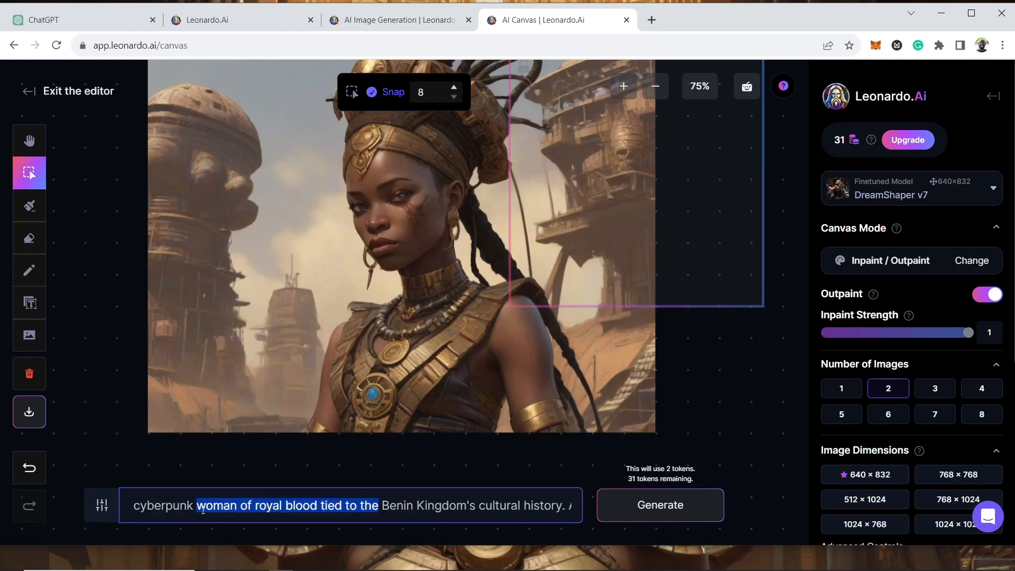
pyautogui.press('BackSpace')
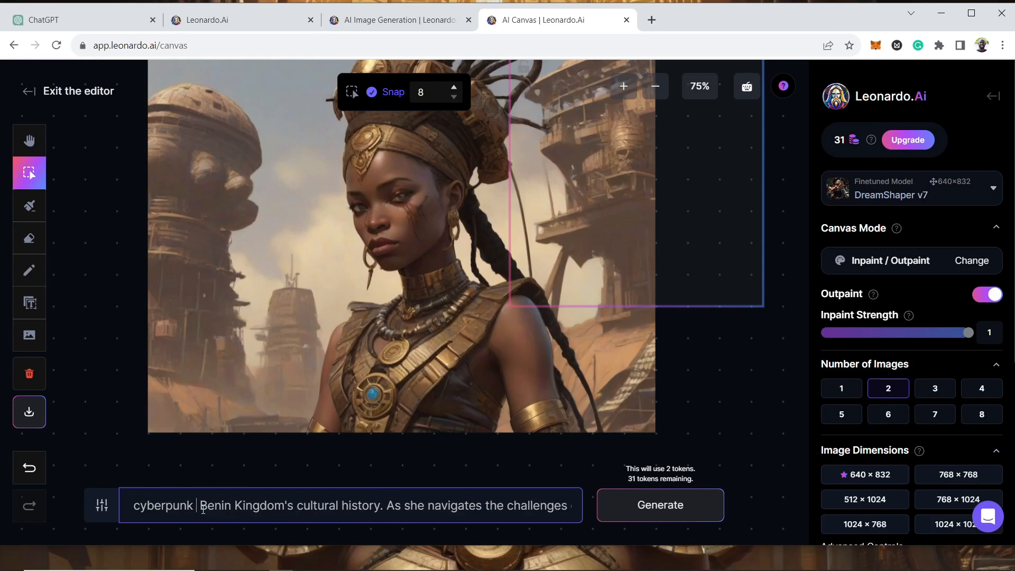
pyautogui.press('BackSpace')
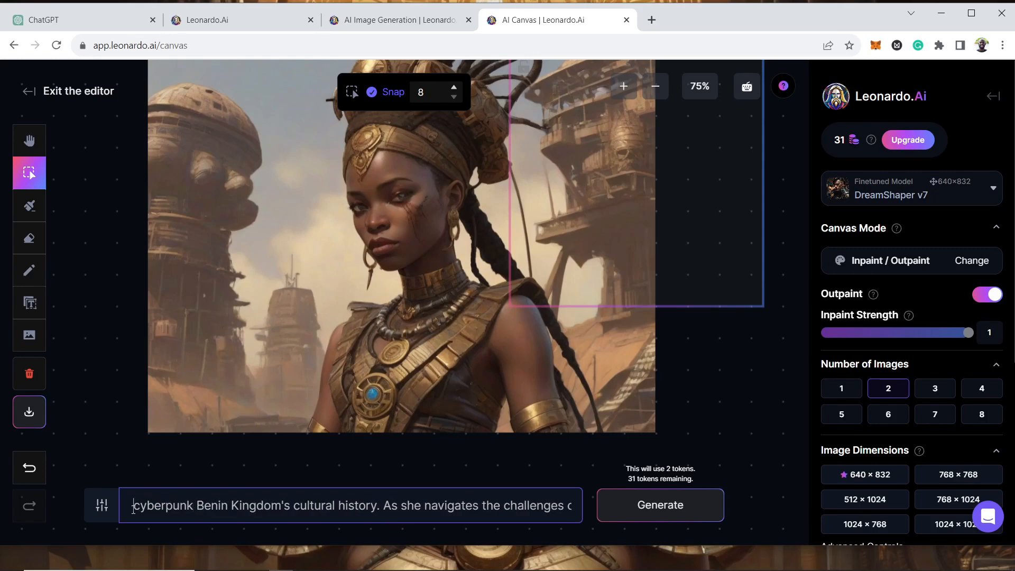
# - Shorten the end of the canvas prompt to "an alien advanced cyberpunk technology" by deleting "force with" and the final comma
pyautogui.moveTo(133, 509); pyautogui.dragTo(398, 512)
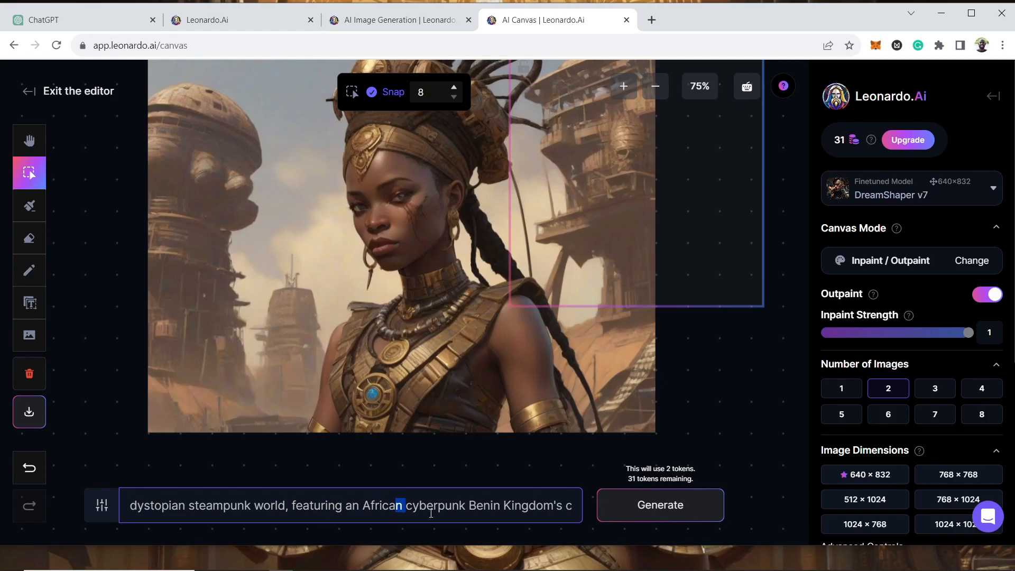
pyautogui.moveTo(504, 511); pyautogui.dragTo(545, 516)
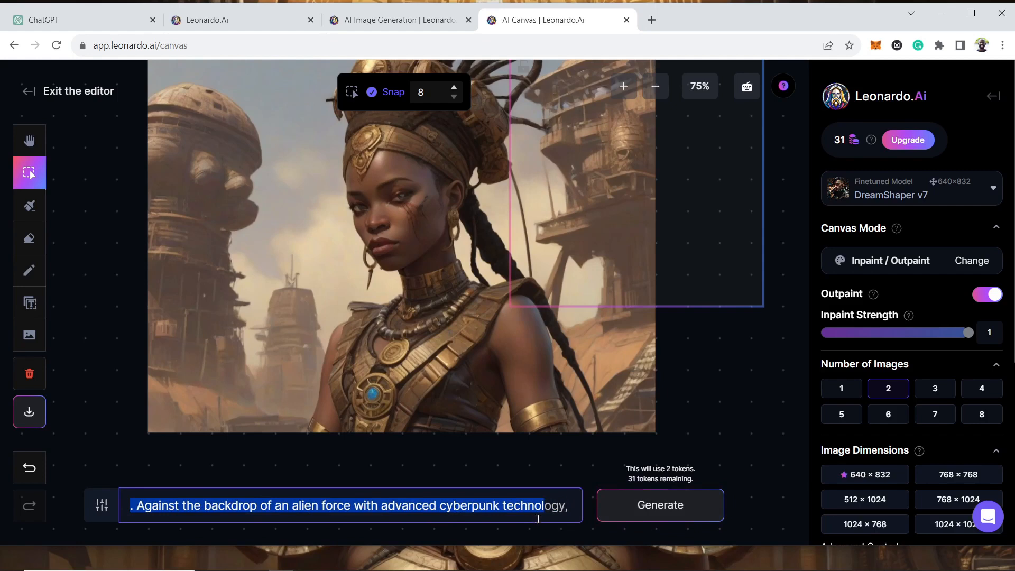
pyautogui.click(433, 506)
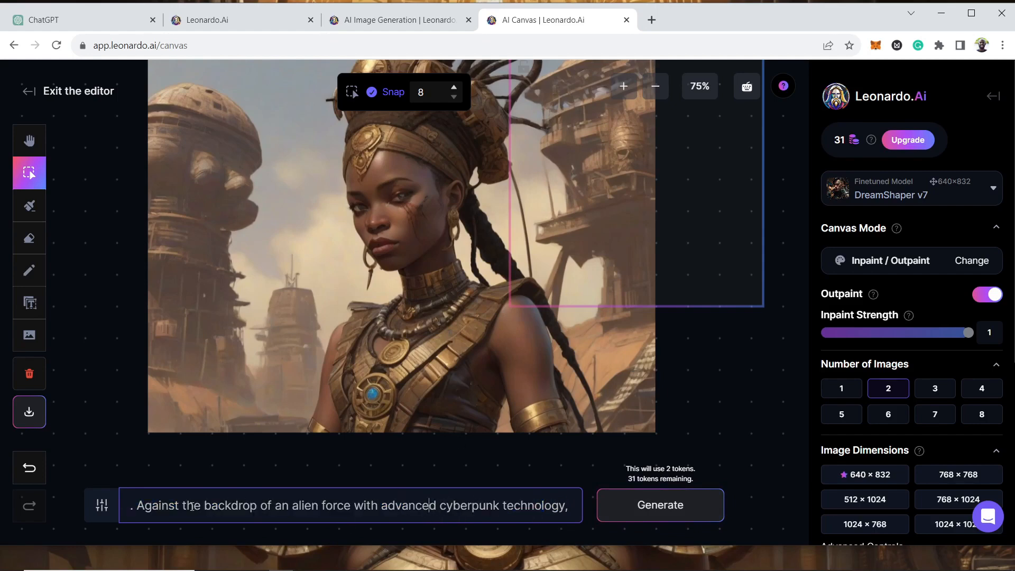
pyautogui.moveTo(137, 506); pyautogui.dragTo(356, 511)
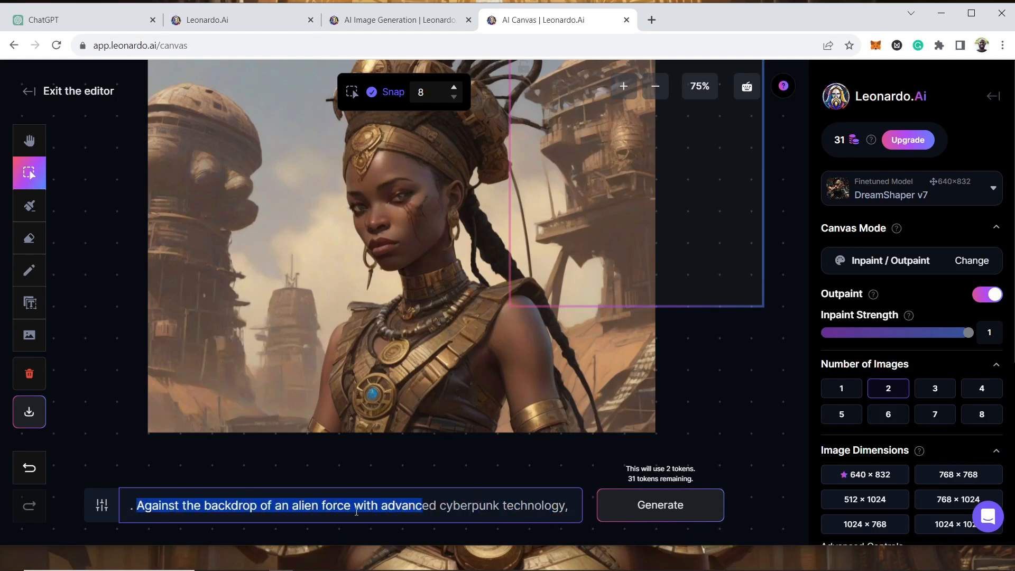
pyautogui.click(377, 506)
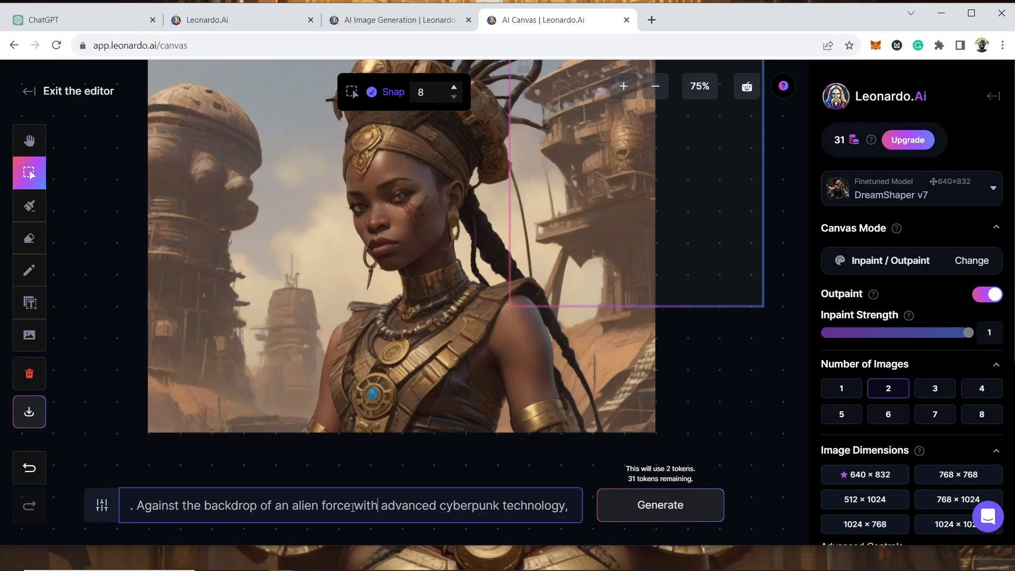
pyautogui.moveTo(379, 508); pyautogui.dragTo(329, 507)
pyautogui.press('BackSpace')
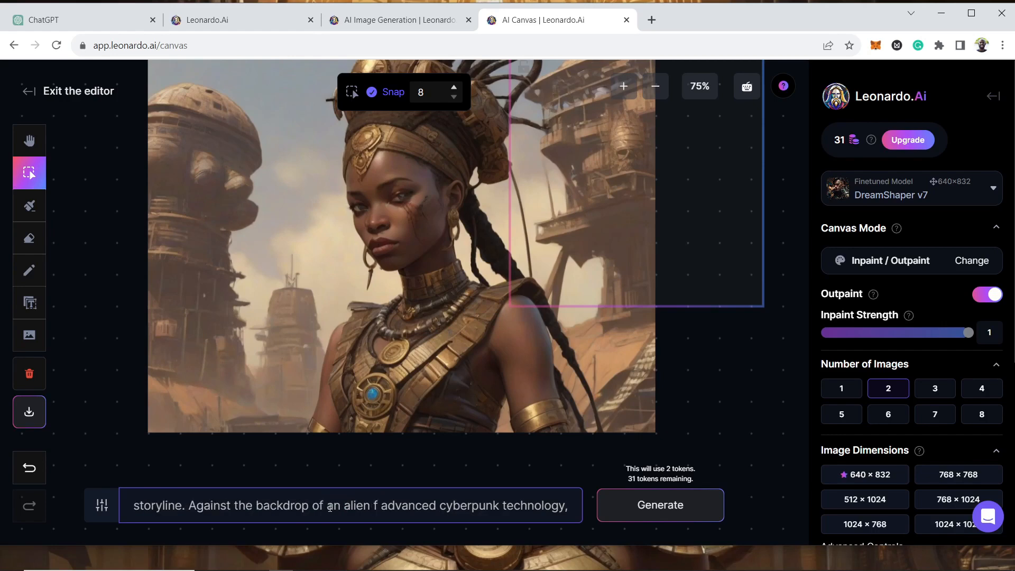
pyautogui.press('BackSpace')
pyautogui.press('BackSpace')
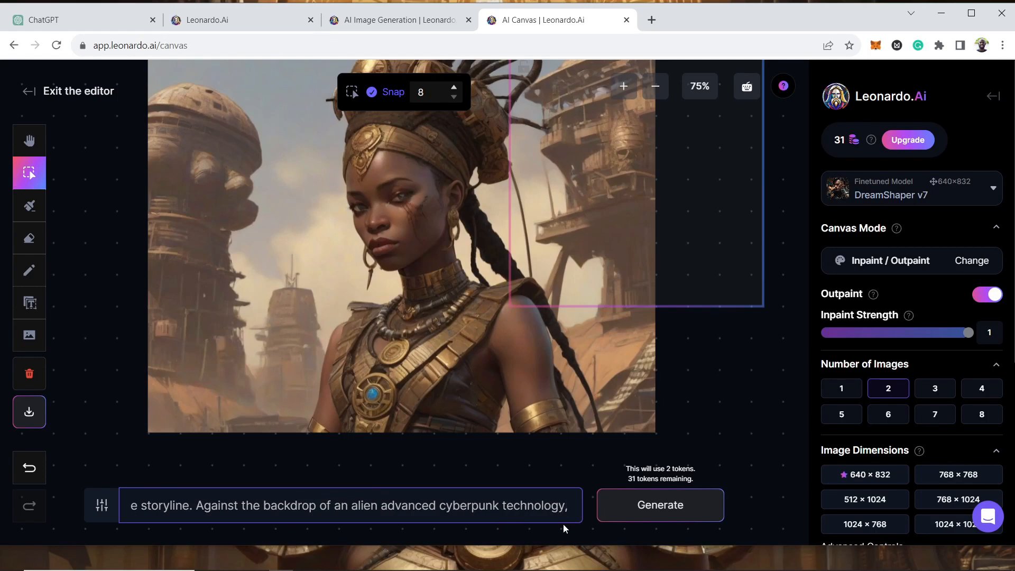
pyautogui.press('BackSpace')
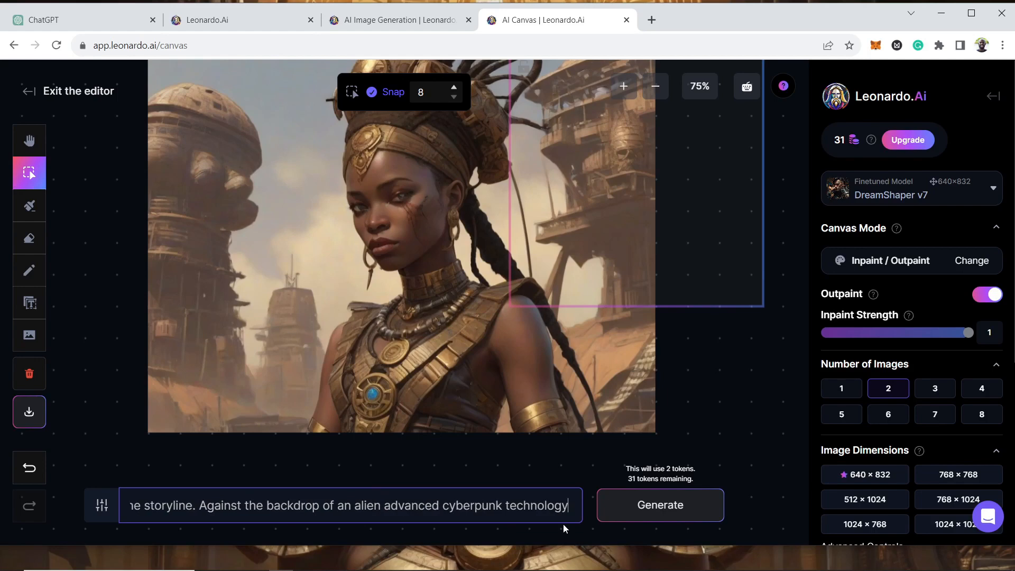
pyautogui.moveTo(283, 505); pyautogui.dragTo(133, 507)
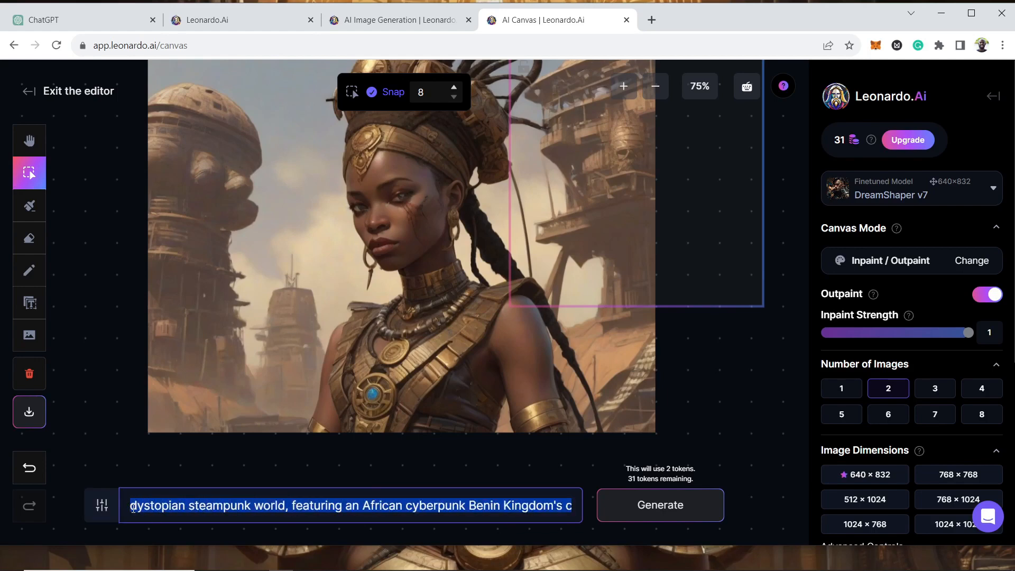
# - Move the generation frame to the image's upper edge so it covers the headdress and the empty canvas above it
pyautogui.moveTo(598, 143); pyautogui.dragTo(610, 150)
pyautogui.moveTo(559, 172); pyautogui.dragTo(515, 233)
pyautogui.moveTo(664, 238); pyautogui.dragTo(506, 181)
pyautogui.press('space')
pyautogui.moveTo(687, 207); pyautogui.dragTo(765, 332)
pyautogui.moveTo(521, 346); pyautogui.dragTo(471, 285)
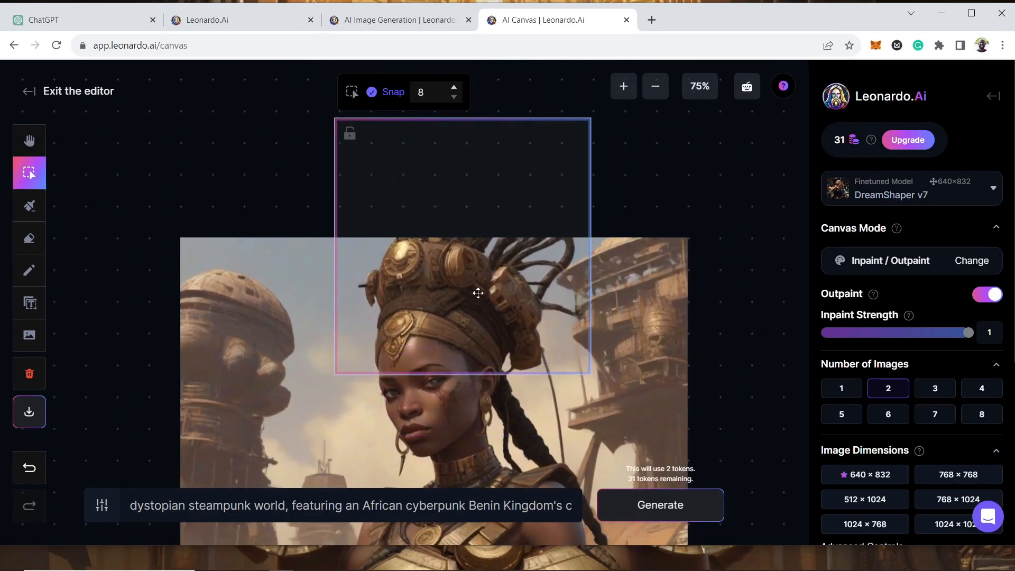
# - Generate two outpainting variations above the headdress and discard both after comparing them
pyautogui.click(657, 509)
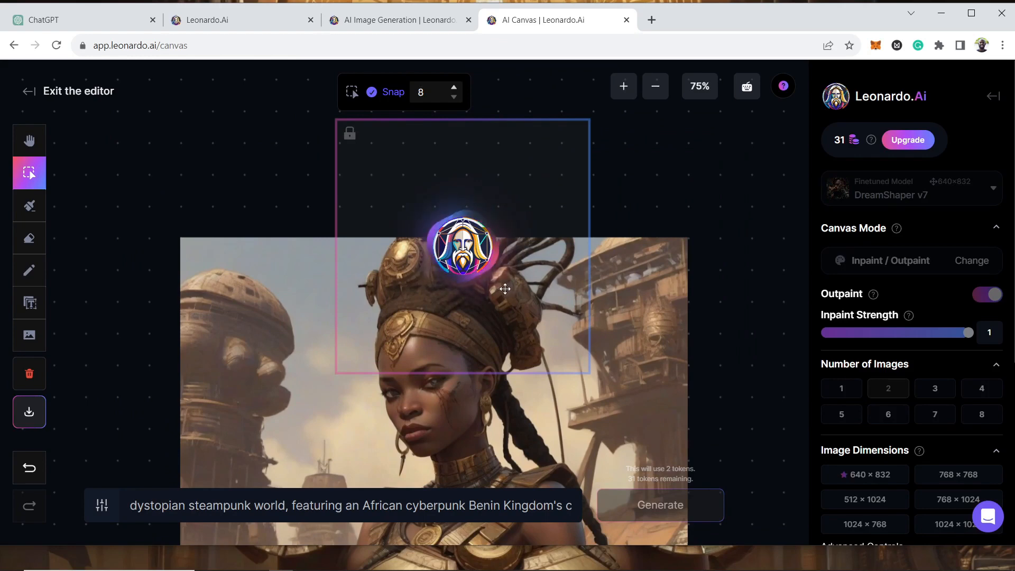
pyautogui.press('h')
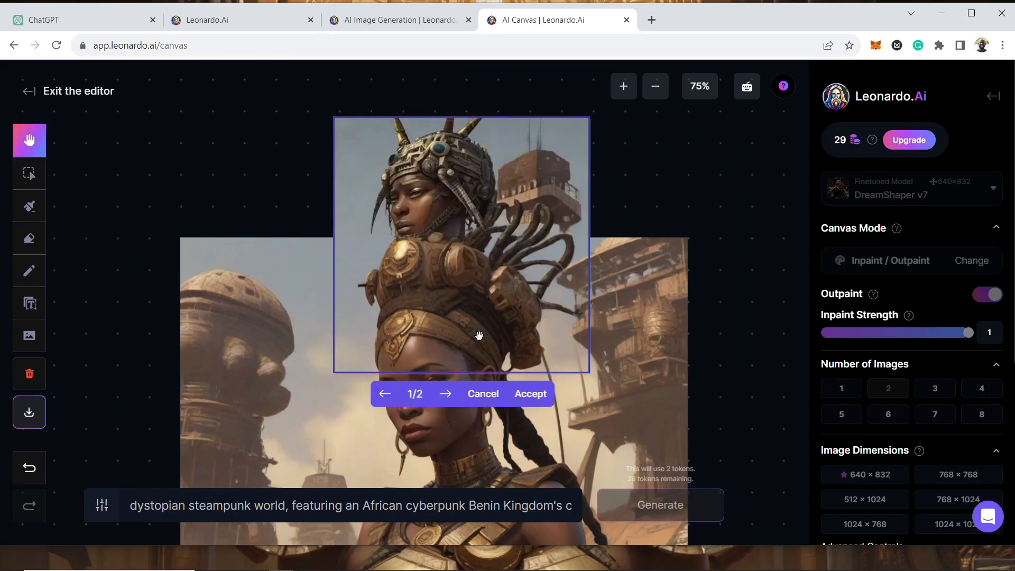
pyautogui.click(445, 394)
pyautogui.click(446, 394)
pyautogui.click(490, 395)
pyautogui.click(249, 506)
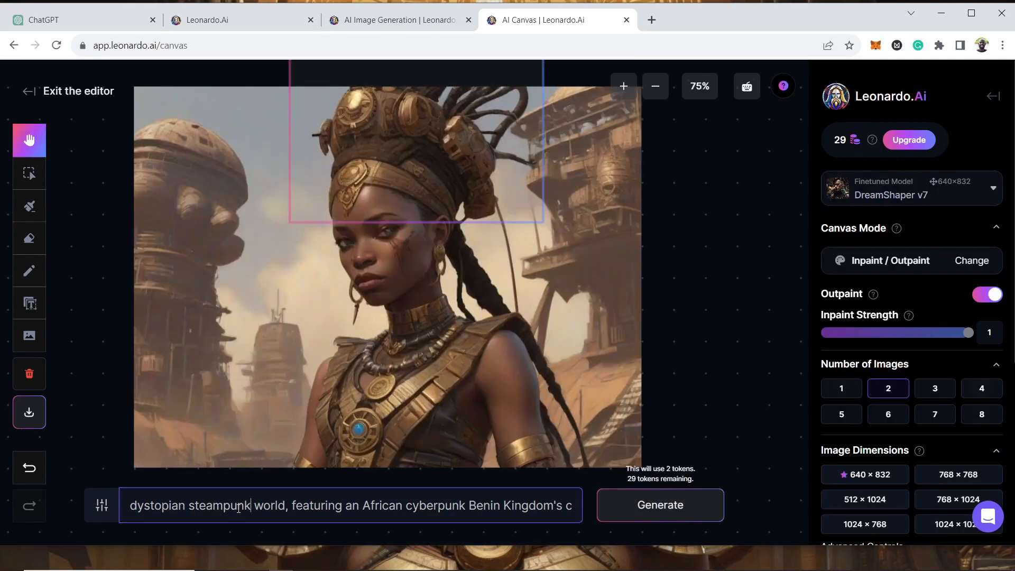
pyautogui.moveTo(238, 508); pyautogui.dragTo(533, 510)
pyautogui.click(509, 508)
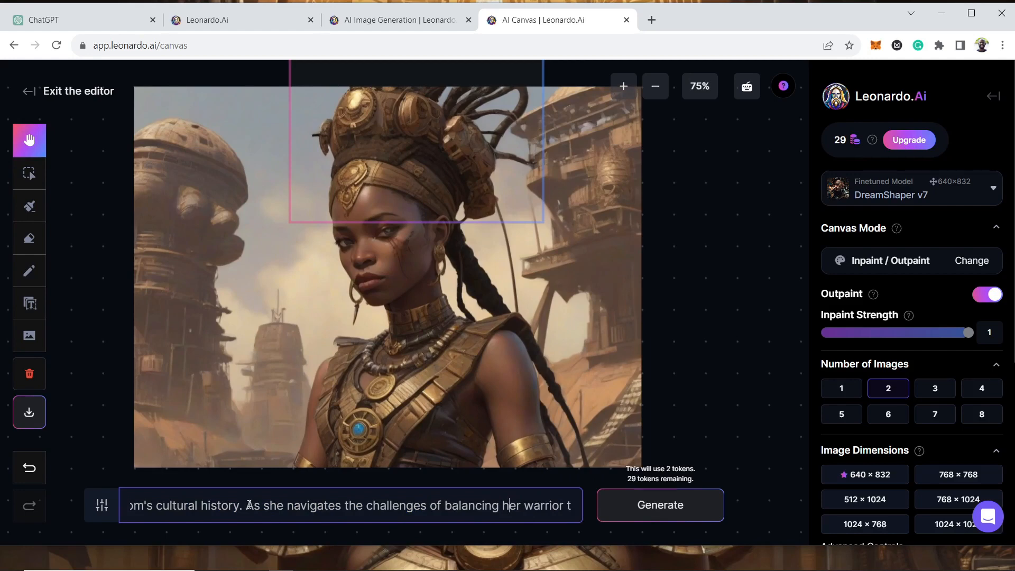
pyautogui.moveTo(248, 507); pyautogui.dragTo(306, 510)
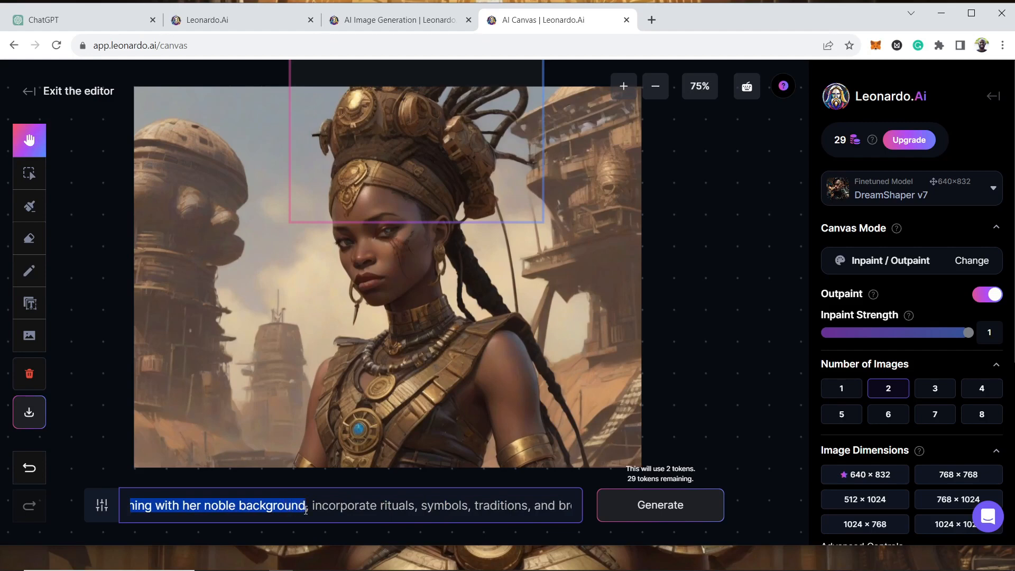
pyautogui.press('BackSpace')
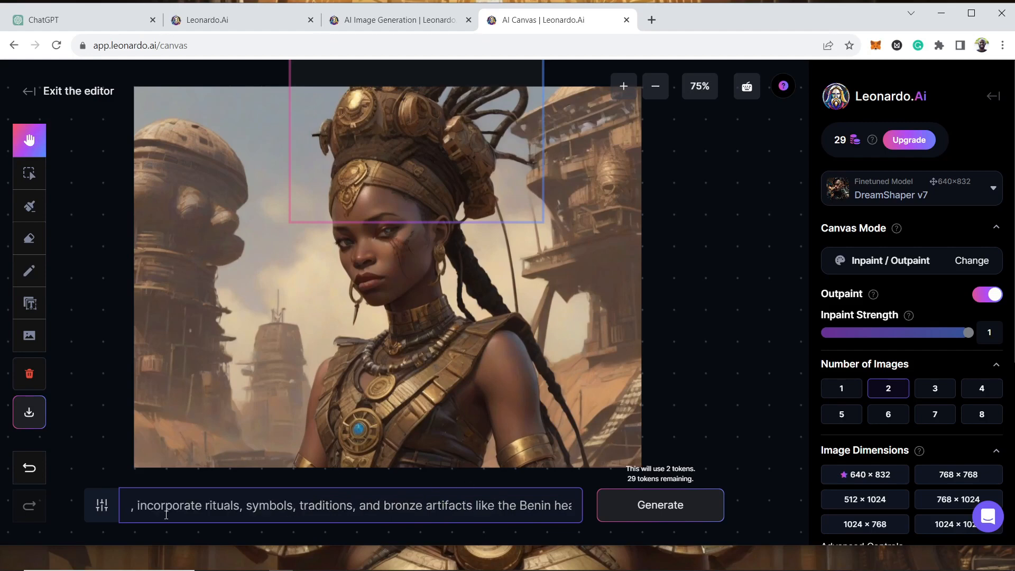
pyautogui.moveTo(138, 510); pyautogui.dragTo(141, 511)
pyautogui.hotkey('ctrl', 'z')
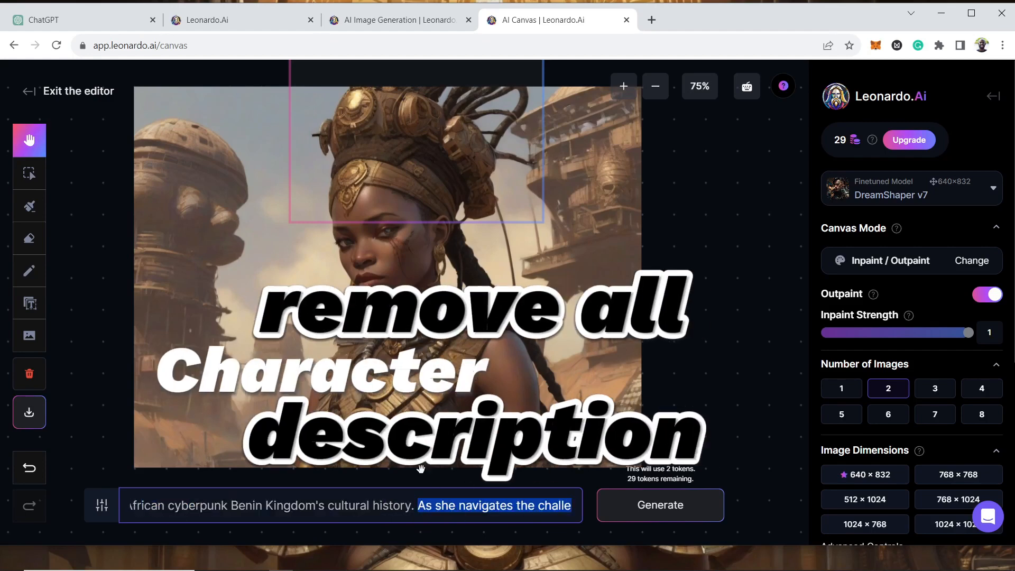
# - Remove the prompt text from "As she navigates the challenges" through "noble background," so that "incorporate rituals" directly follows "cultural history."
pyautogui.moveTo(723, 261); pyautogui.dragTo(717, 295)
pyautogui.click(491, 509)
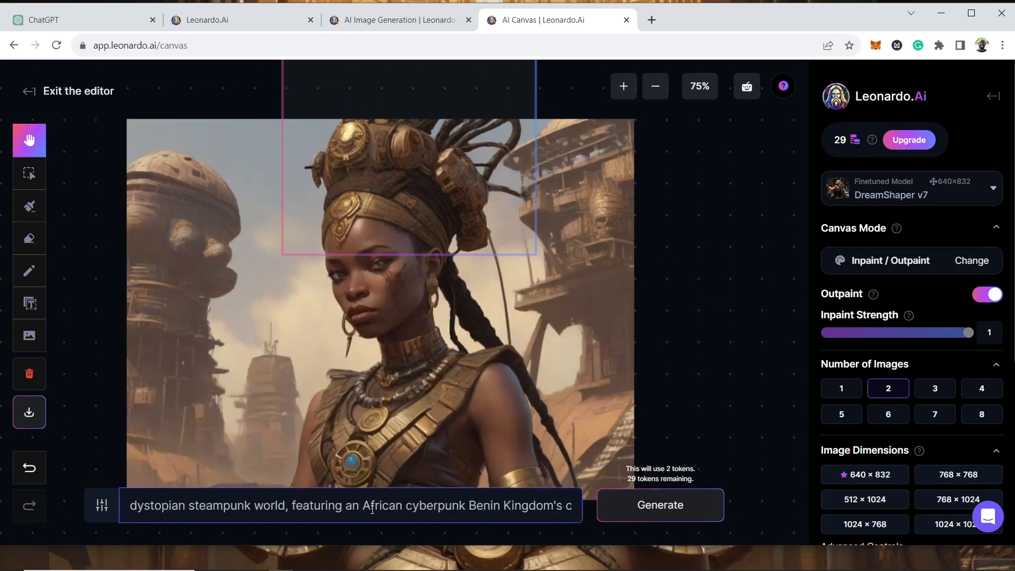
pyautogui.moveTo(504, 507); pyautogui.dragTo(553, 502)
pyautogui.moveTo(437, 506); pyautogui.dragTo(252, 509)
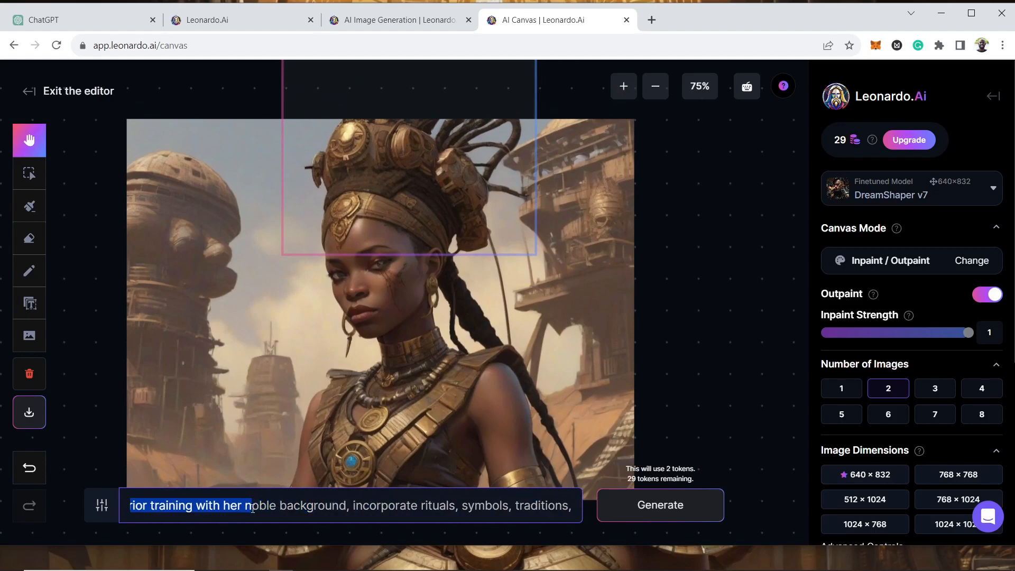
pyautogui.moveTo(349, 510); pyautogui.dragTo(265, 513)
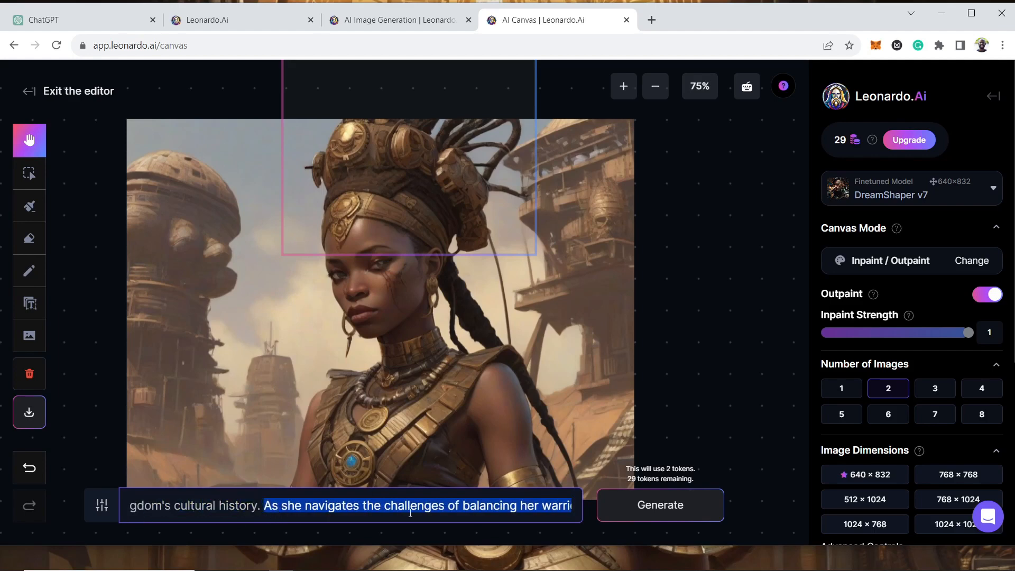
pyautogui.write('incorporate rituals, symbols, traditions, and bronze art')
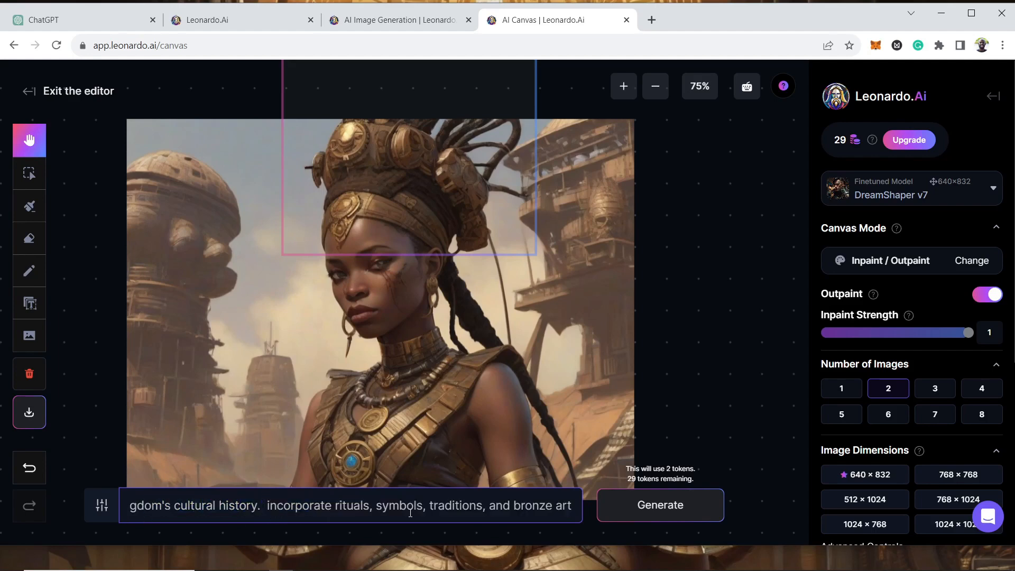
pyautogui.write('i')
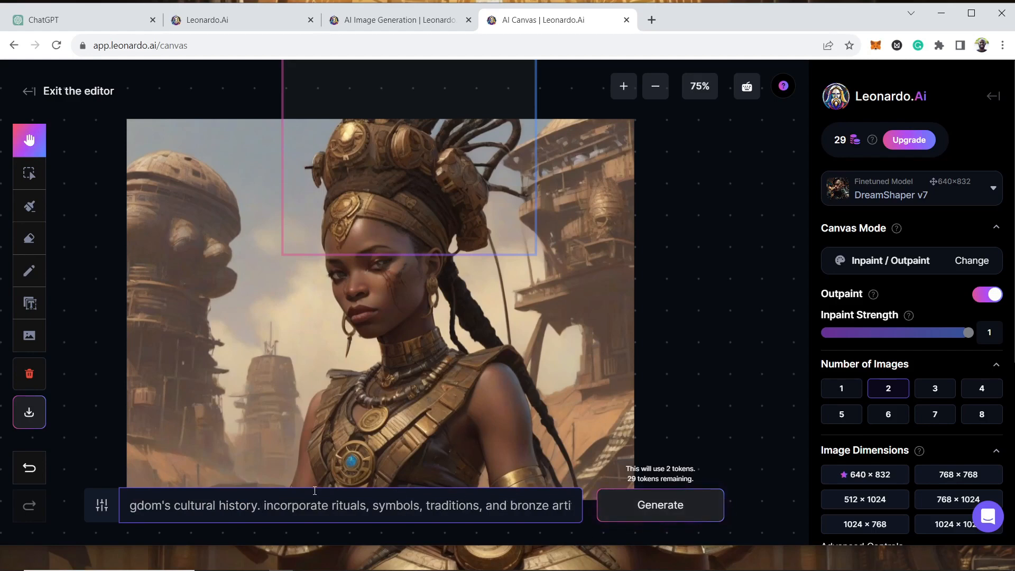
# - Generate two new outpainting variations above the headdress, compare them, and accept the second one
pyautogui.click(684, 508)
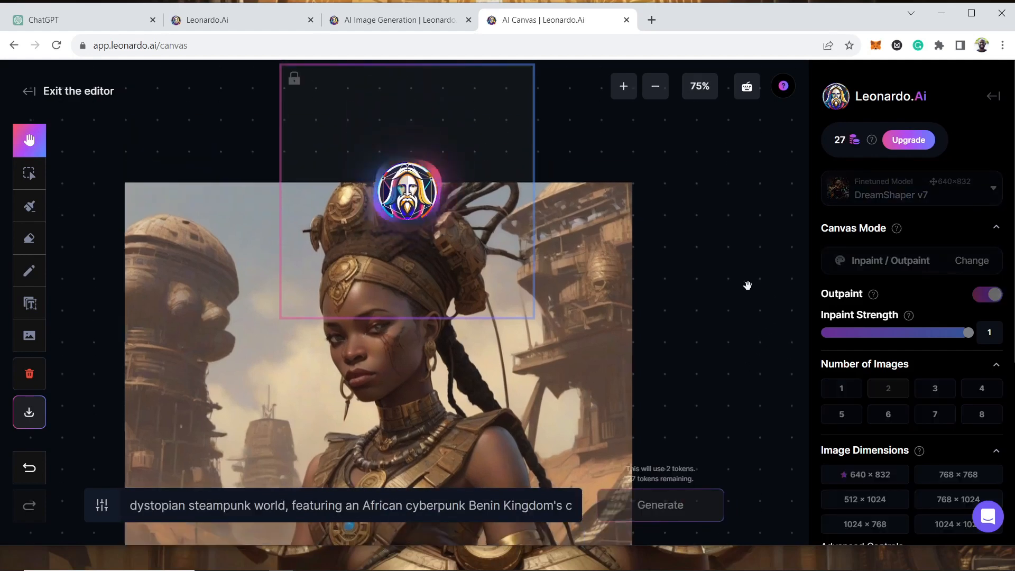
pyautogui.click(391, 343)
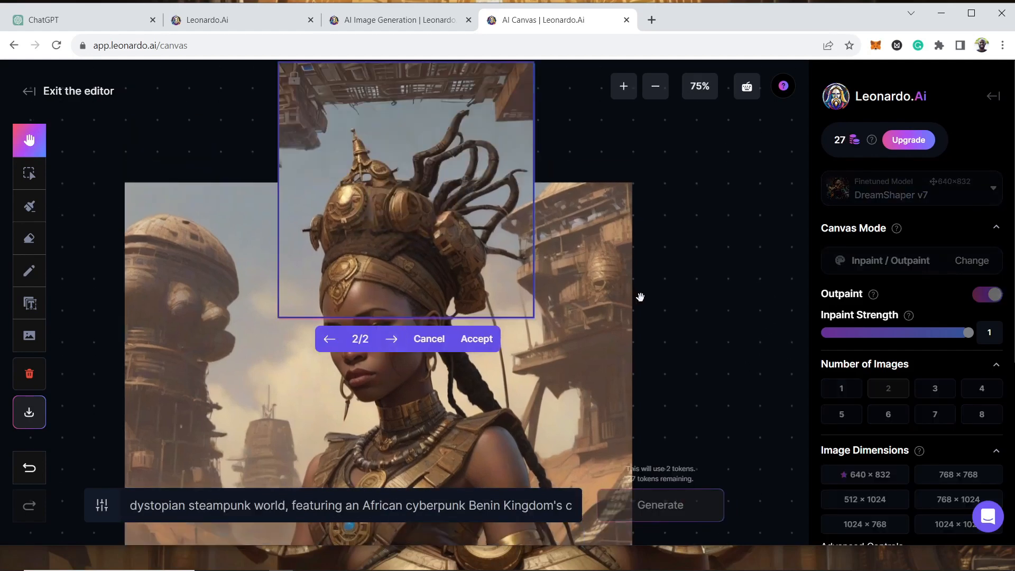
pyautogui.moveTo(680, 264); pyautogui.dragTo(722, 274)
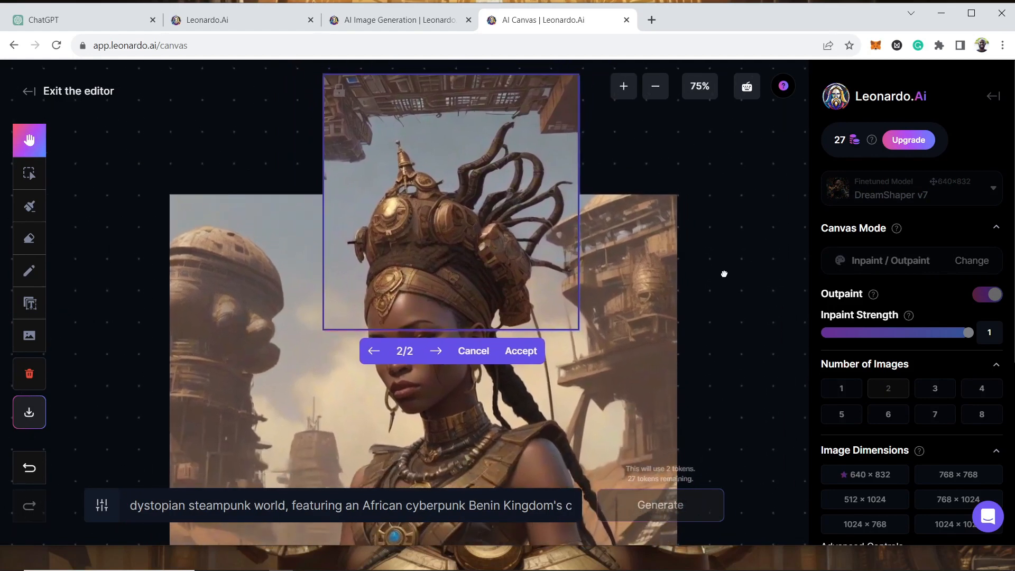
pyautogui.click(374, 351)
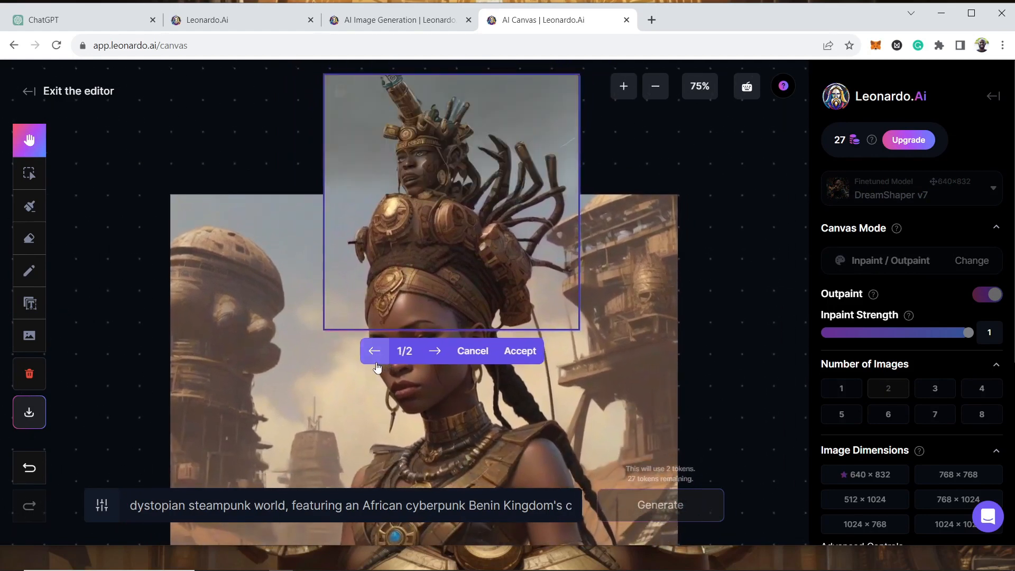
pyautogui.click(435, 352)
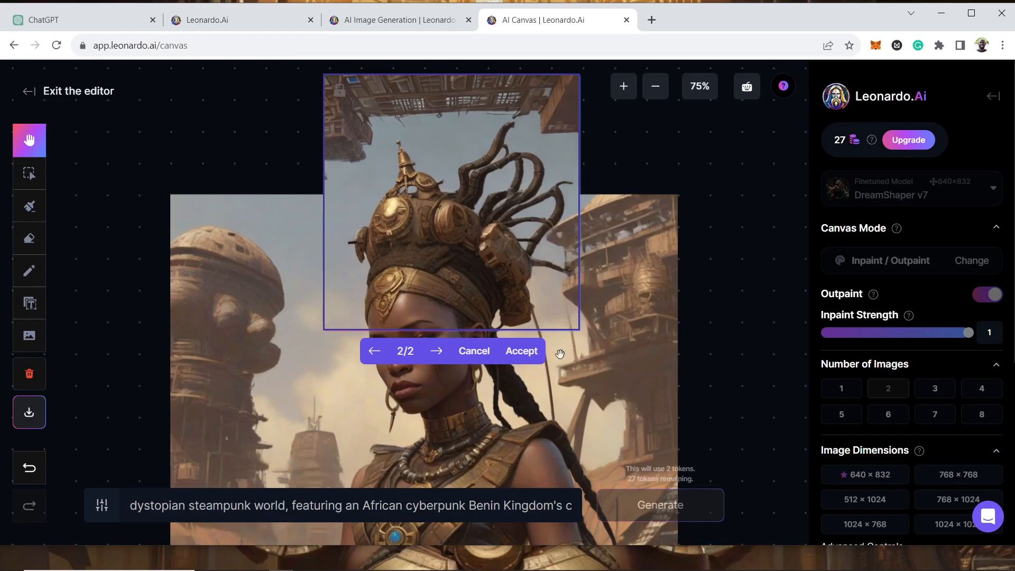
pyautogui.click(523, 351)
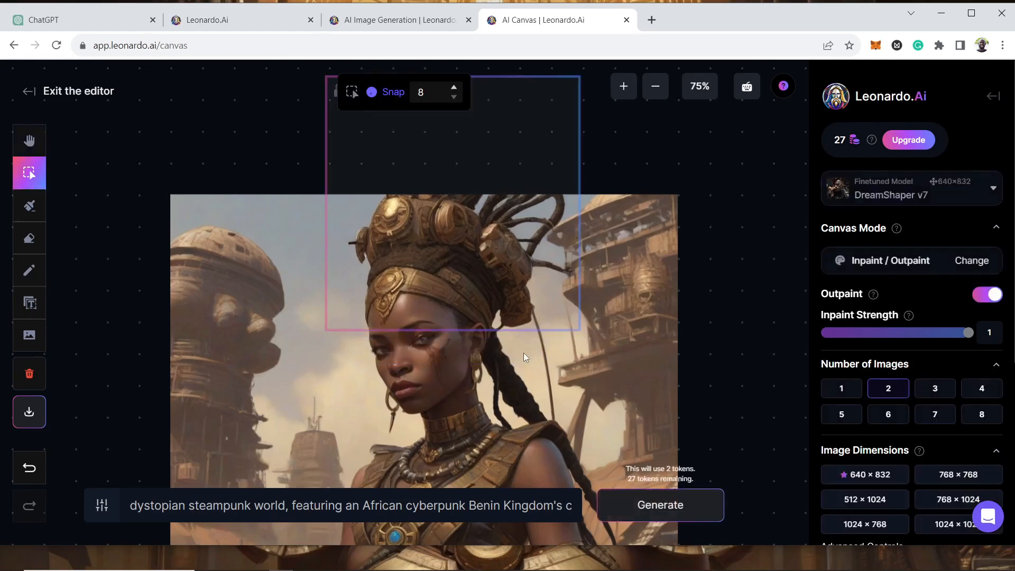
pyautogui.scroll(-1, 543, 236)
pyautogui.scroll(3, 543, 235)
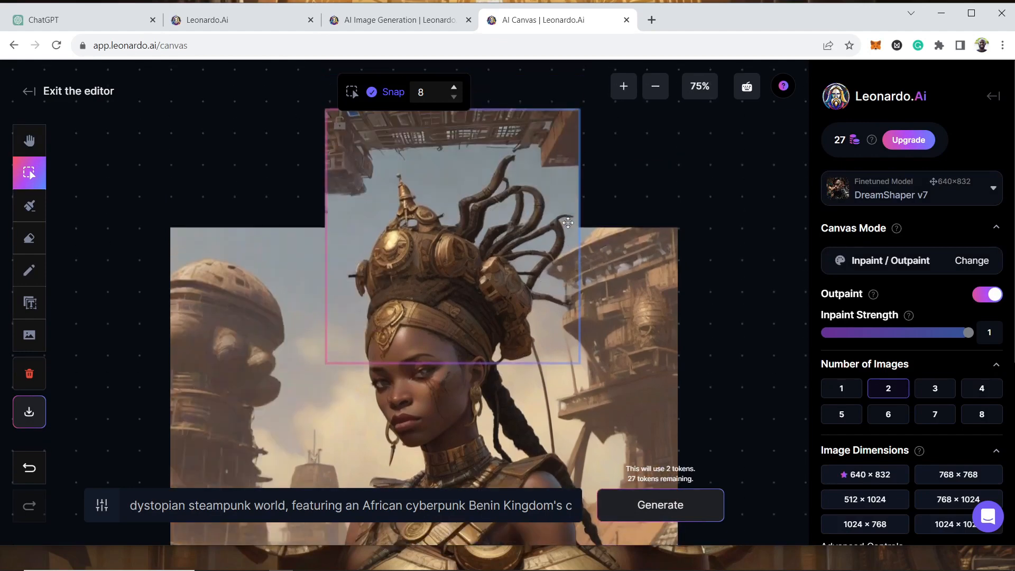
# - Generate two outpainting variations for the empty canvas to the right of the headdress, compare them, and accept the second one
pyautogui.moveTo(460, 237); pyautogui.dragTo(555, 241)
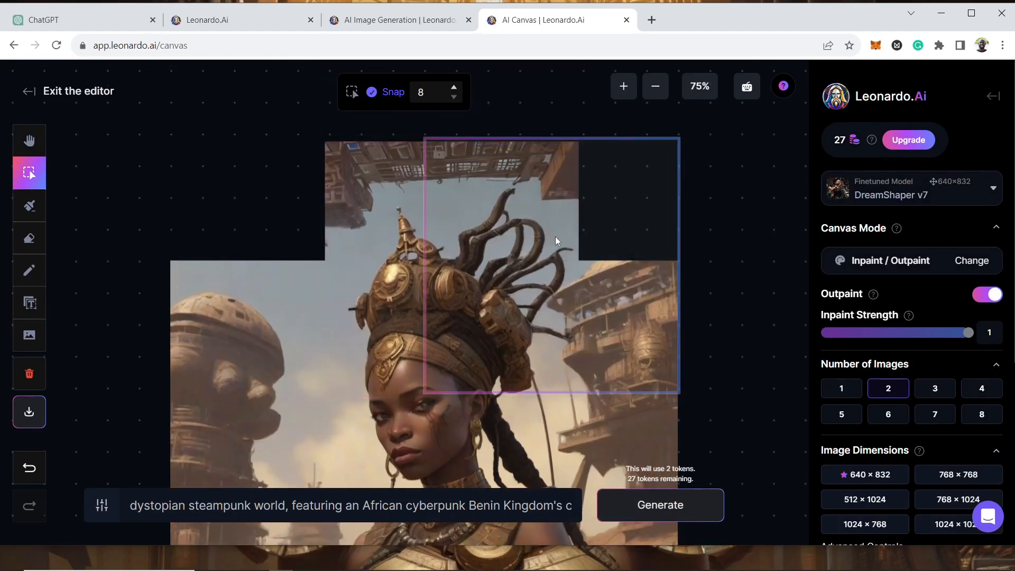
pyautogui.click(655, 511)
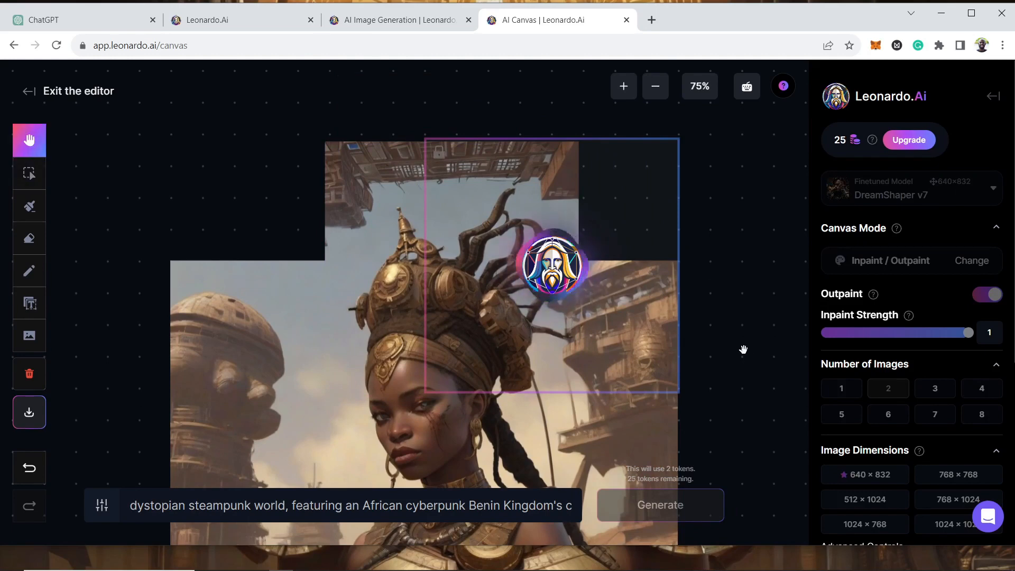
pyautogui.click(535, 414)
pyautogui.click(536, 415)
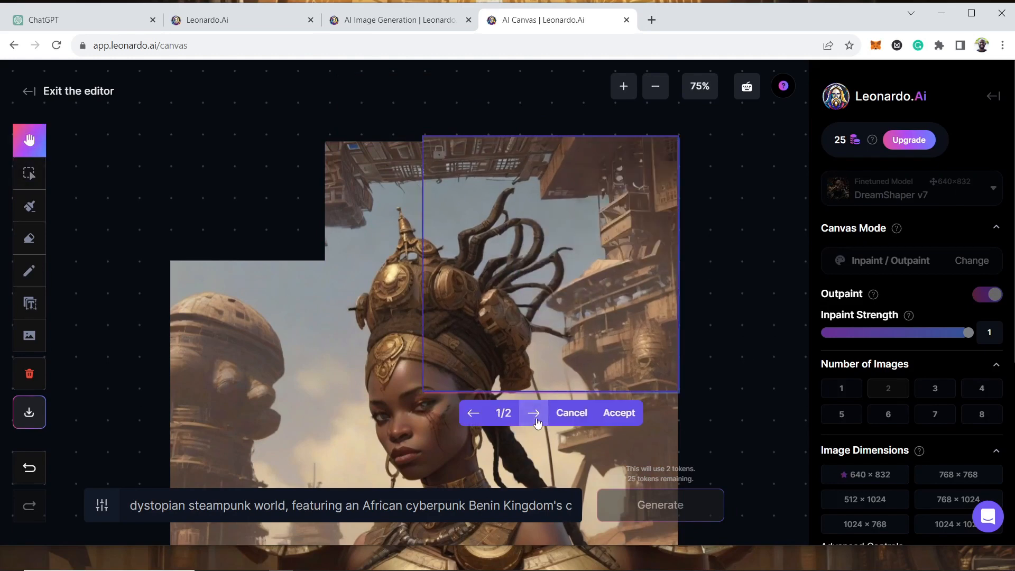
pyautogui.click(536, 415)
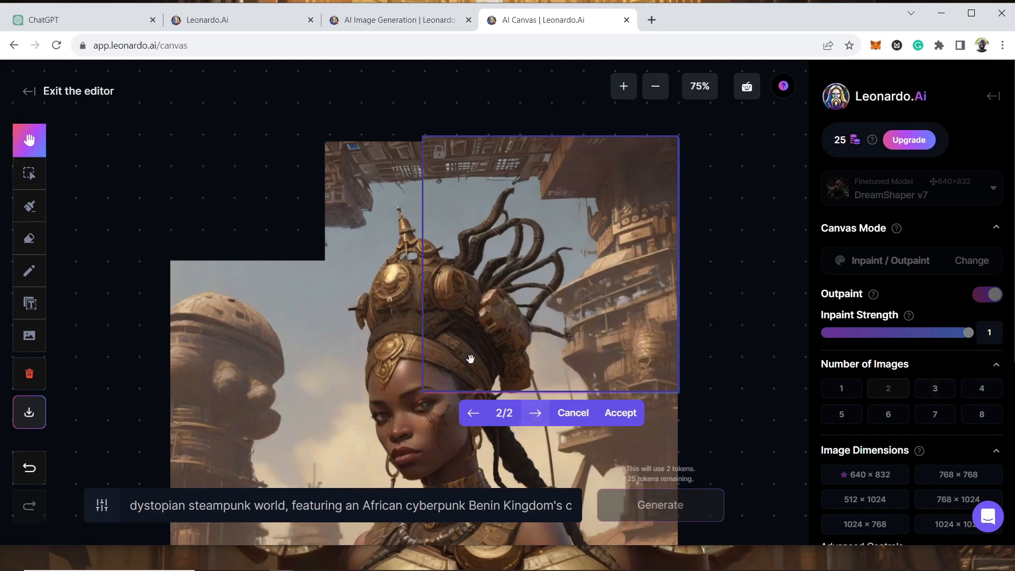
pyautogui.click(620, 417)
# - Move the generation frame over the image's empty upper-left corner, generate two variations, and accept the second one
pyautogui.moveTo(734, 363); pyautogui.dragTo(775, 347)
pyautogui.moveTo(581, 273); pyautogui.dragTo(333, 277)
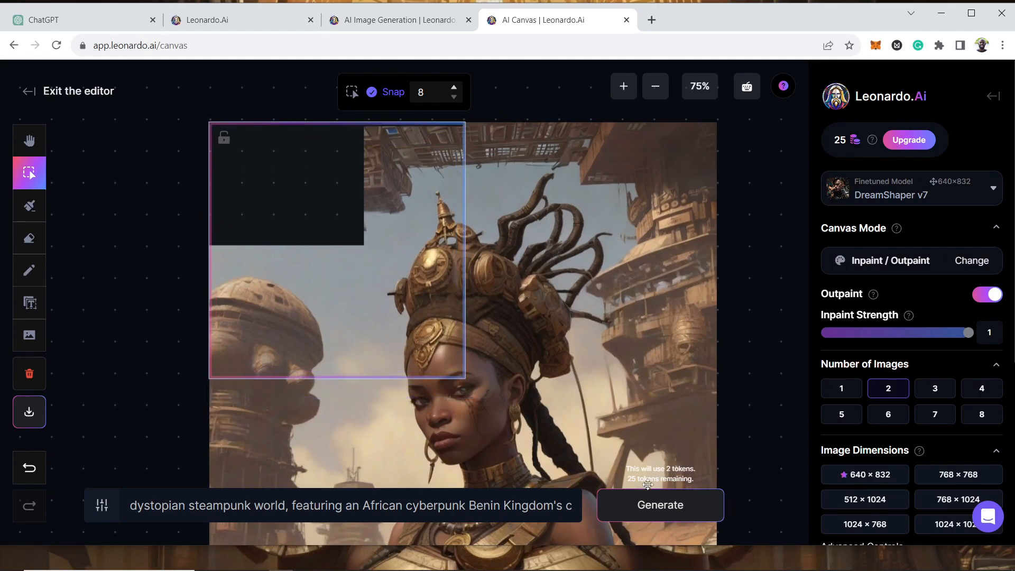
pyautogui.click(667, 506)
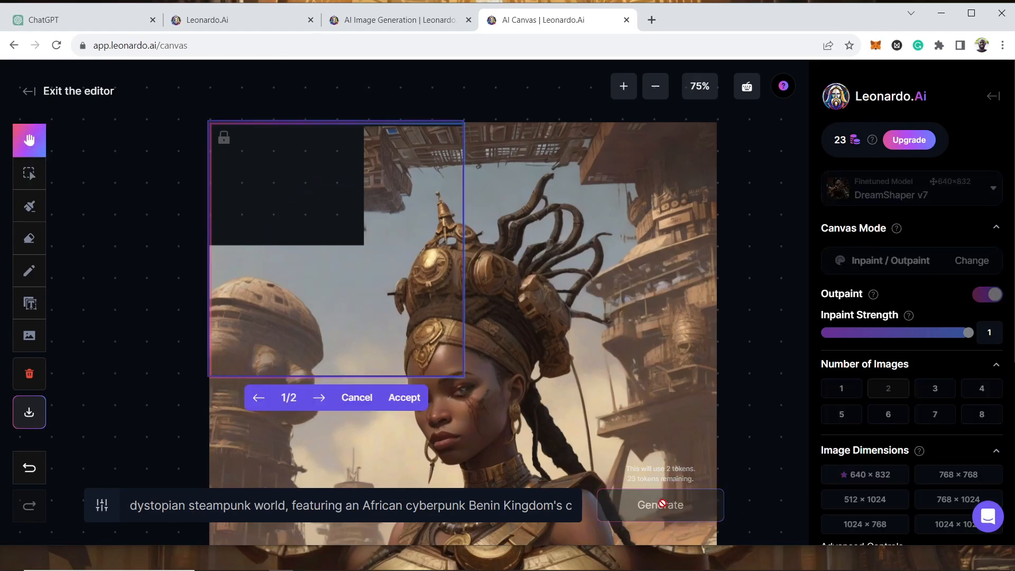
pyautogui.click(319, 398)
pyautogui.click(405, 397)
# - Extend the generation frame past the image's upper-left edge, generate two outpainting variations, compare them, and accept one
pyautogui.moveTo(329, 228); pyautogui.dragTo(214, 229)
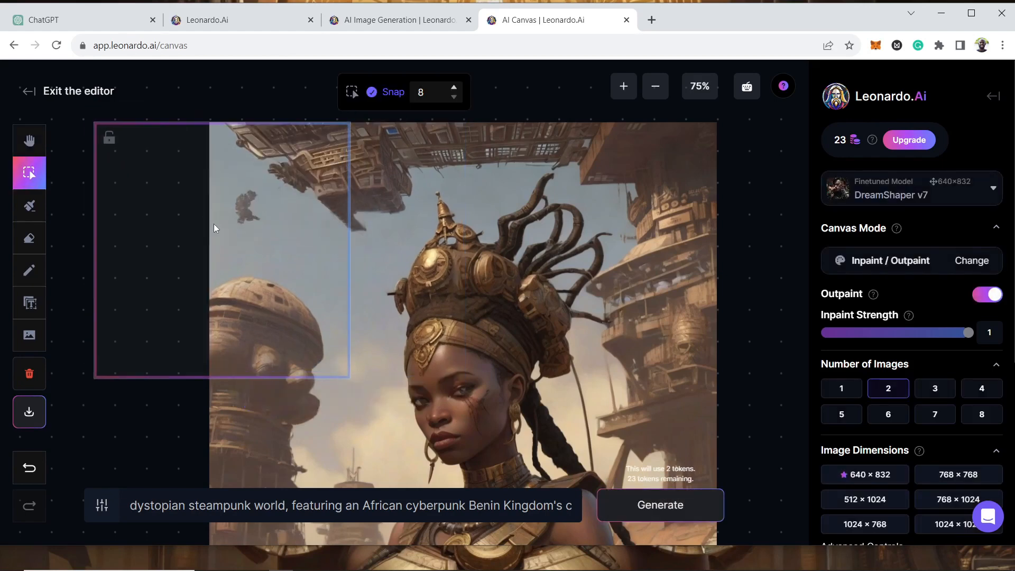
pyautogui.click(660, 505)
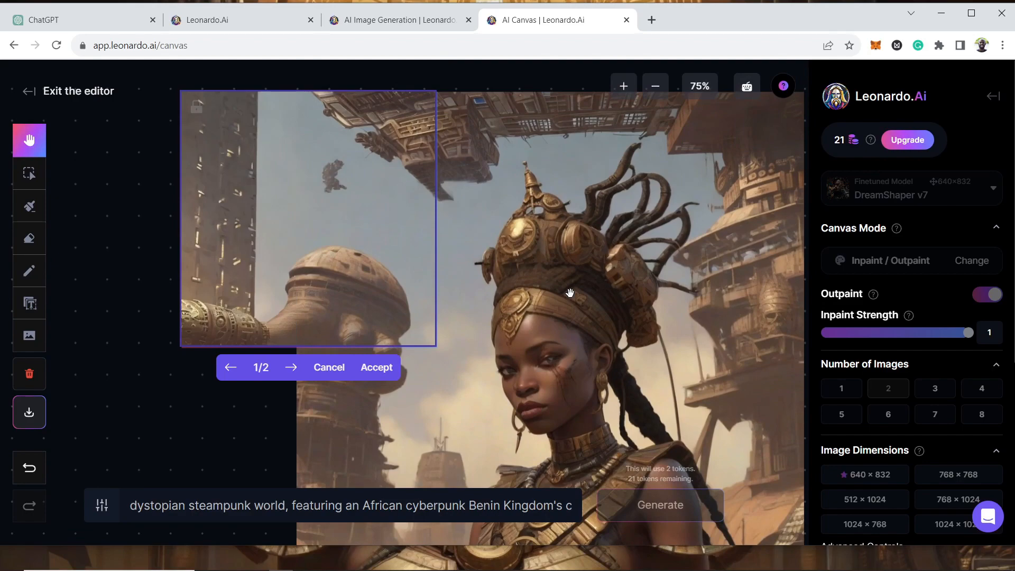
pyautogui.click(303, 373)
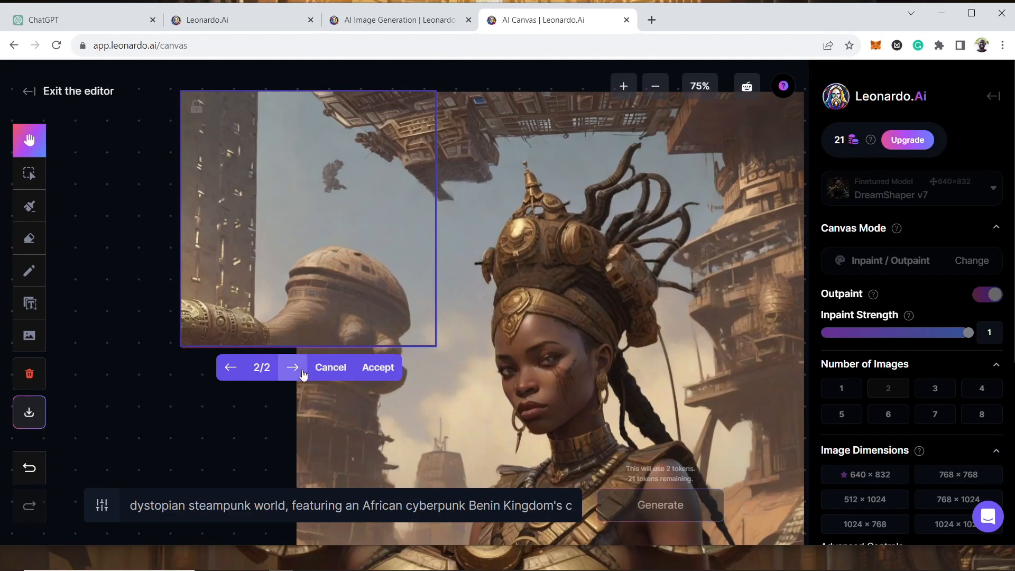
pyautogui.click(302, 373)
pyautogui.click(390, 374)
# - Move the generation frame down over the empty area beside the domed tower, generate two variations, and accept one
pyautogui.press('space')
pyautogui.moveTo(272, 191); pyautogui.dragTo(240, 235)
pyautogui.moveTo(240, 232)
pyautogui.mouseDown()
pyautogui.moveTo(237, 263)
pyautogui.moveTo(240, 211)
pyautogui.mouseUp()
pyautogui.click(660, 505)
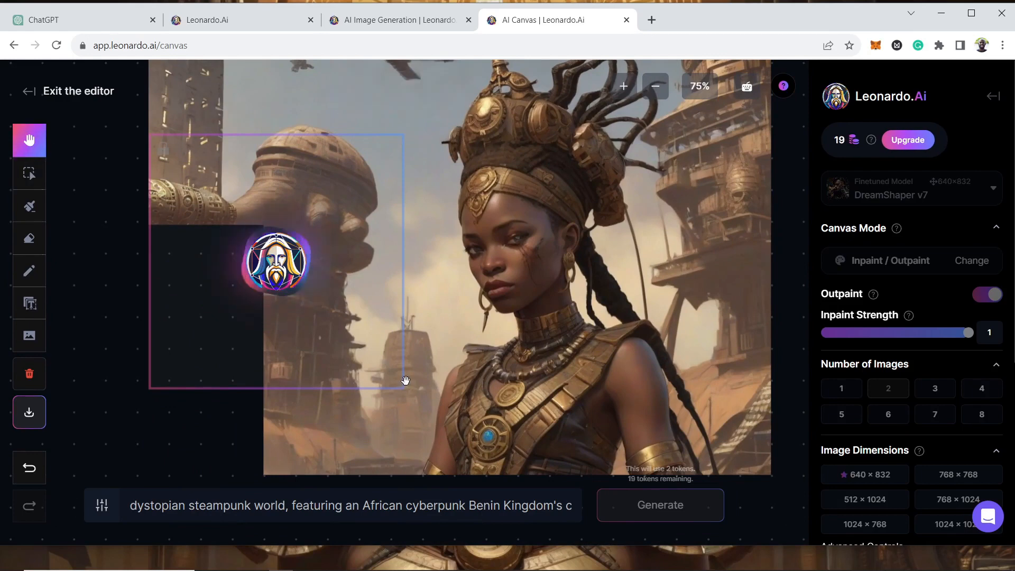
pyautogui.click(259, 407)
pyautogui.click(345, 408)
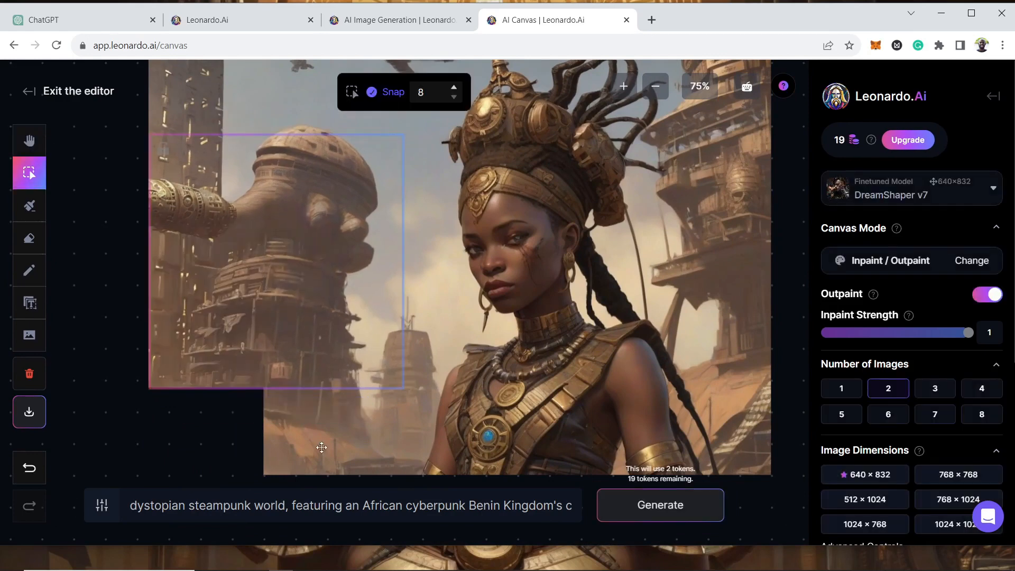
# - Outpaint the remaining gap in the image's lower-left corner with two variations and accept the one with the rubble pile
pyautogui.moveTo(270, 223); pyautogui.dragTo(269, 310)
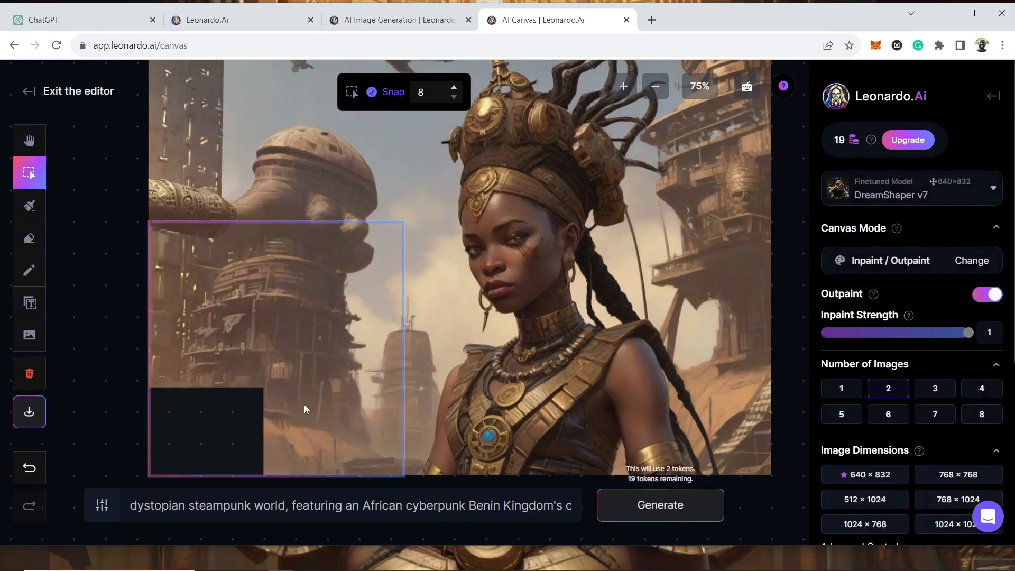
pyautogui.click(656, 505)
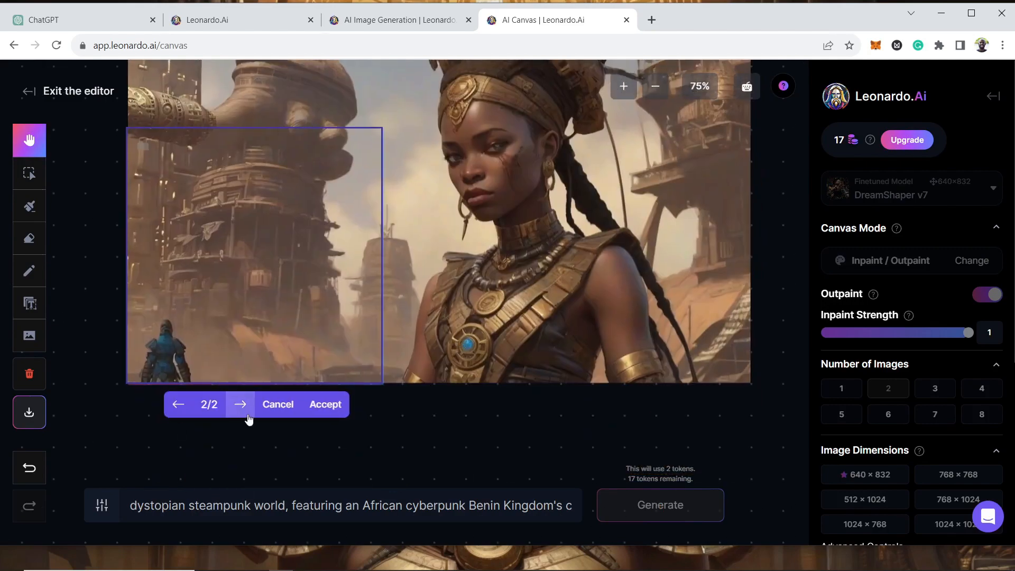
pyautogui.click(242, 409)
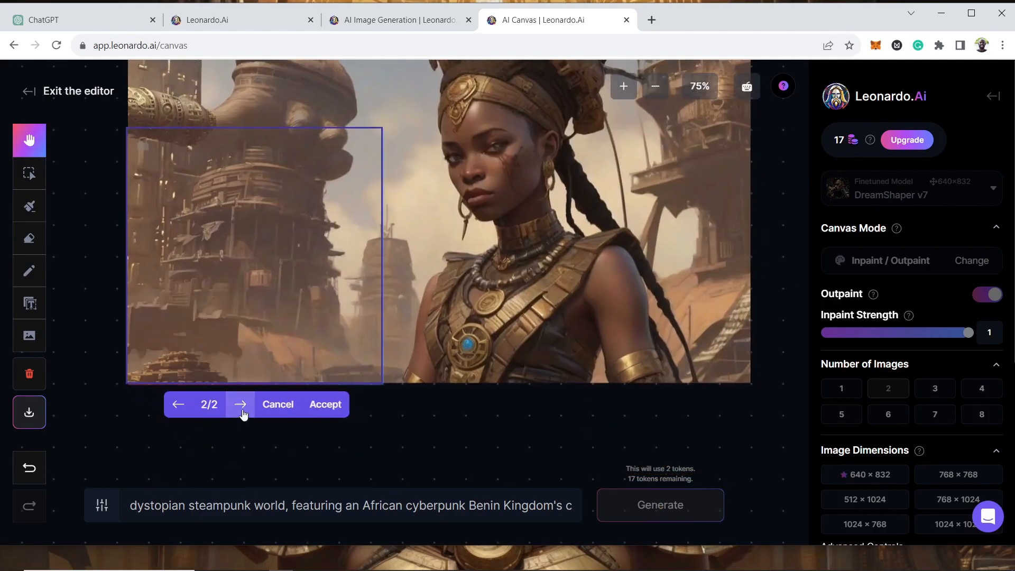
pyautogui.click(325, 404)
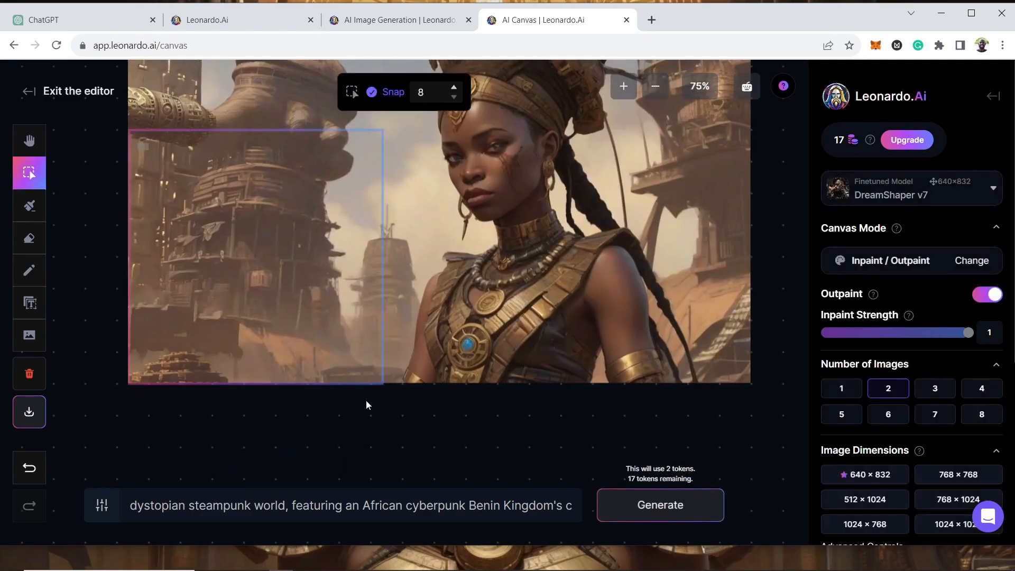
# - Outpaint past the image's lower-left edge with two new variations, compare them, and accept the second one
pyautogui.click(645, 506)
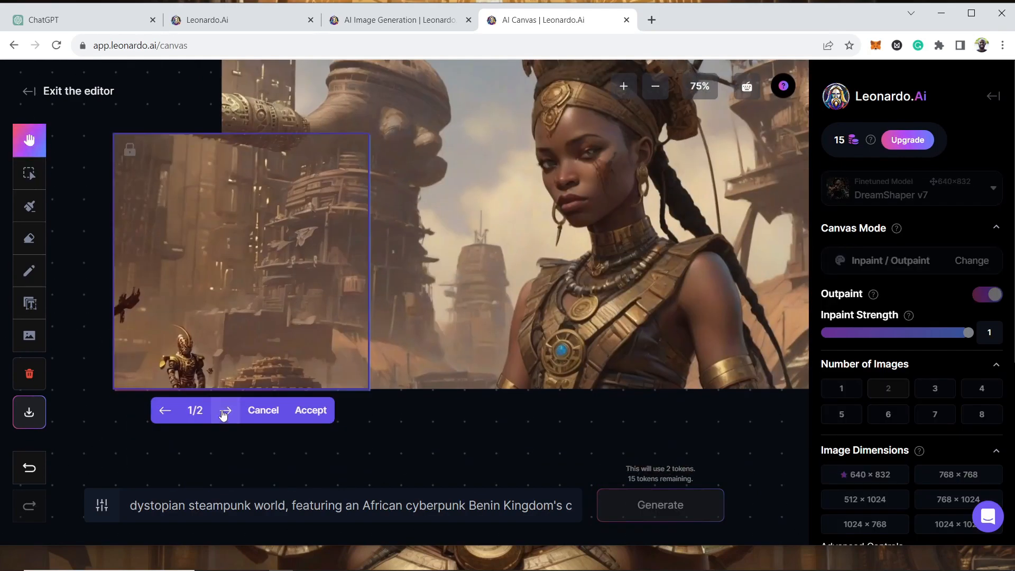
pyautogui.click(227, 410)
pyautogui.click(313, 412)
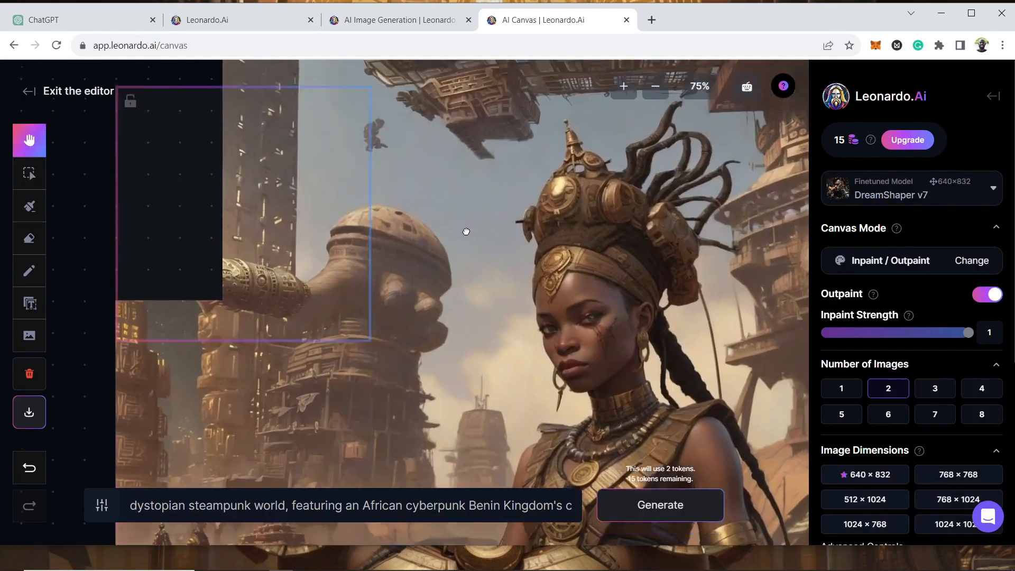
# - Generate two outpainting variations for the gap beside the mechanical arm and discard both after comparing them
pyautogui.click(646, 505)
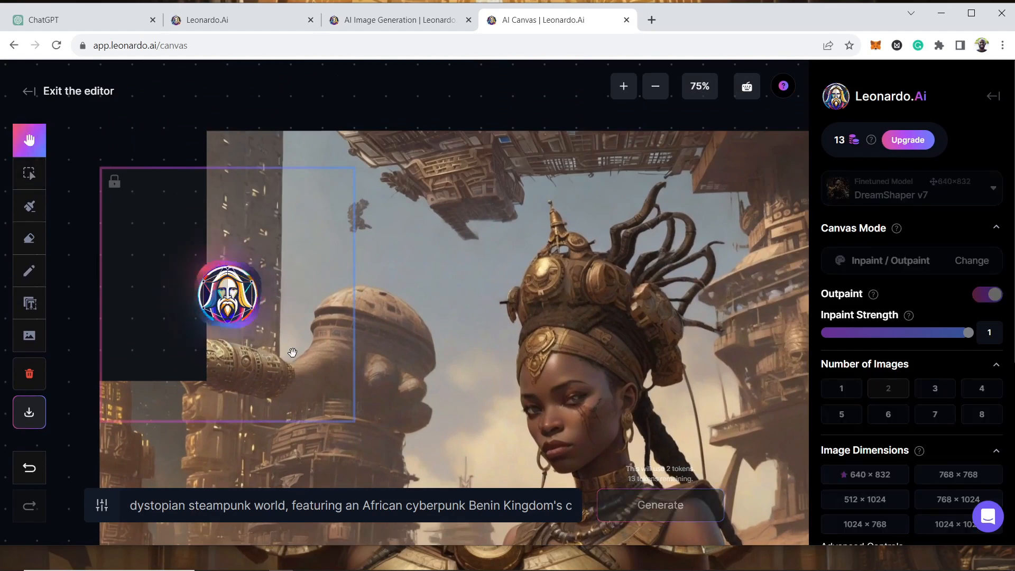
pyautogui.click(209, 442)
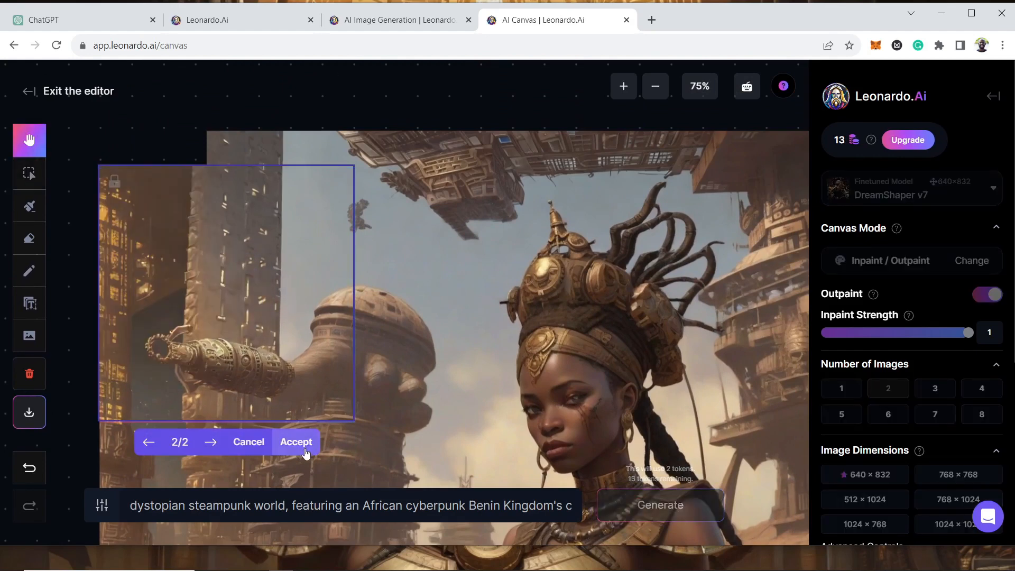
pyautogui.click(209, 442)
pyautogui.click(247, 442)
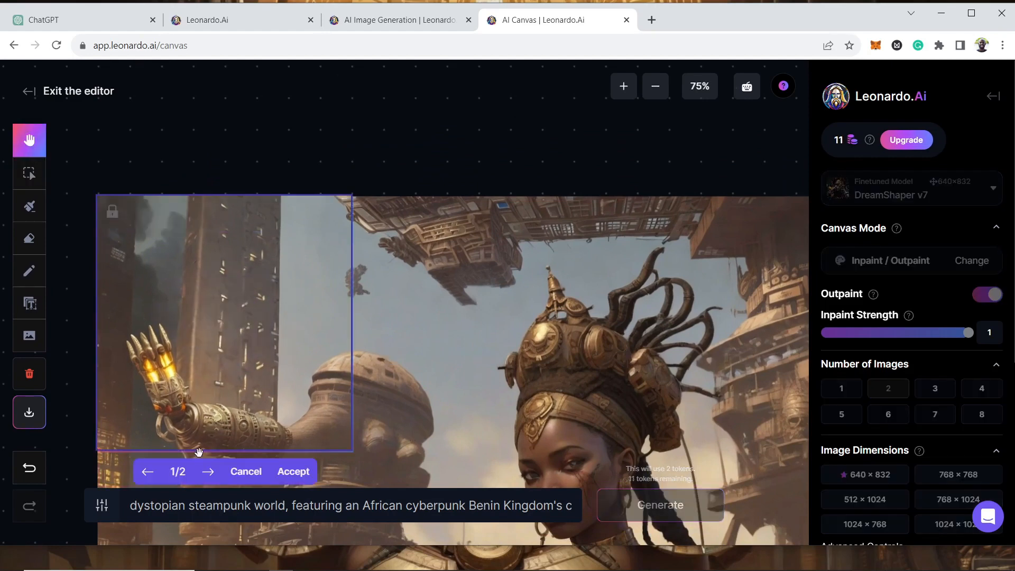
# - Compare the two new variations for the upper-left gap and accept the one with the glowing mechanical hand
pyautogui.click(209, 471)
pyautogui.click(295, 471)
pyautogui.moveTo(467, 394); pyautogui.dragTo(429, 234)
pyautogui.click(656, 90)
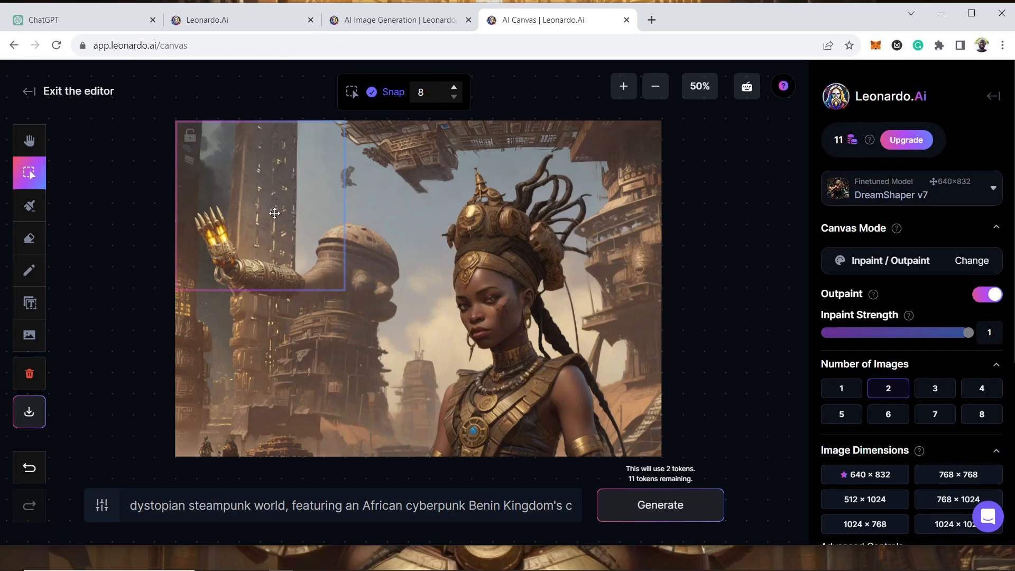
# - With the generation frame over the character's face, remove "wearing" from the prompt and inpaint the masked eye area with "steampunk googles"
pyautogui.moveTo(275, 212); pyautogui.dragTo(470, 305)
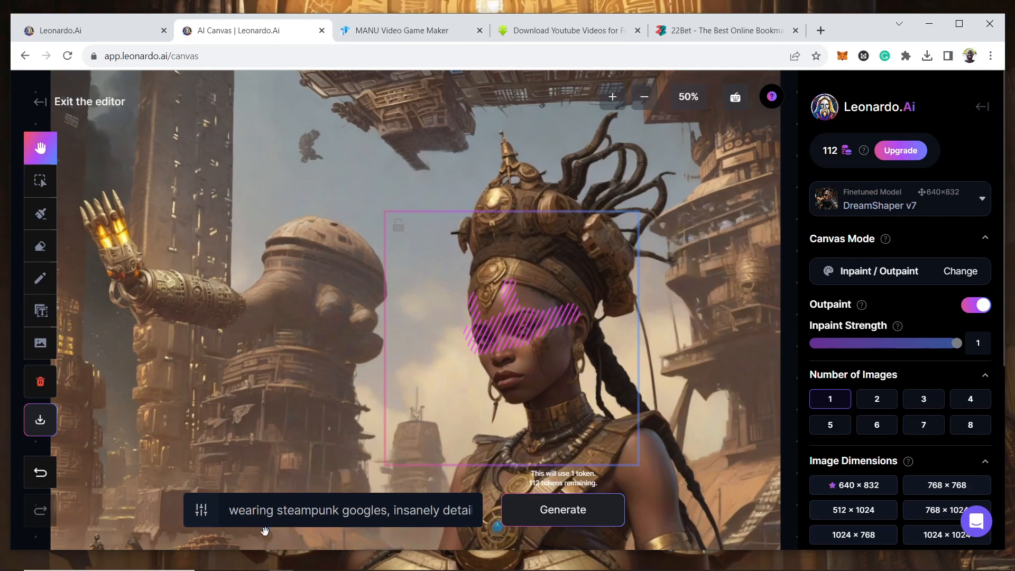
pyautogui.moveTo(277, 514); pyautogui.dragTo(227, 513)
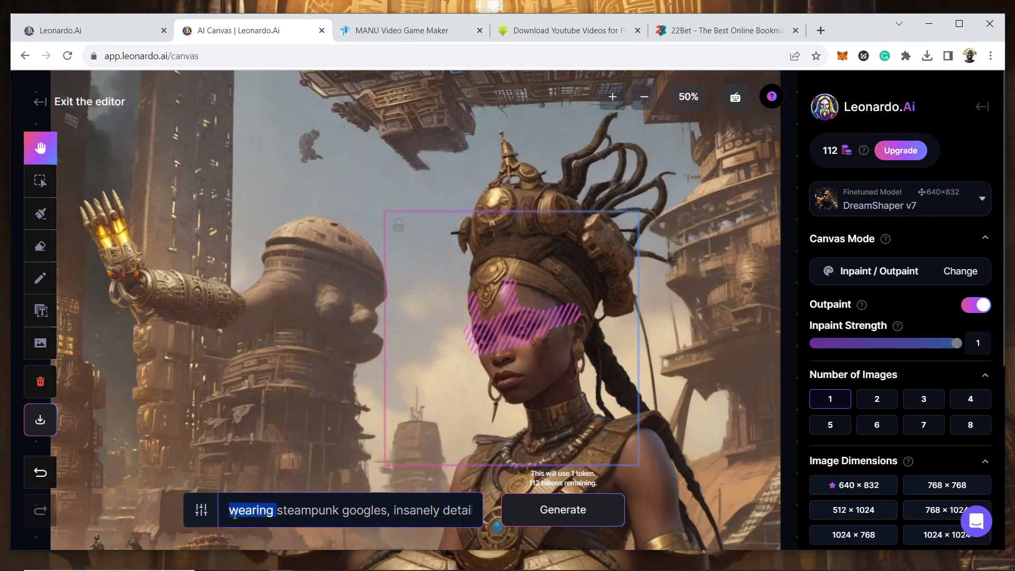
pyautogui.rightClick(254, 512)
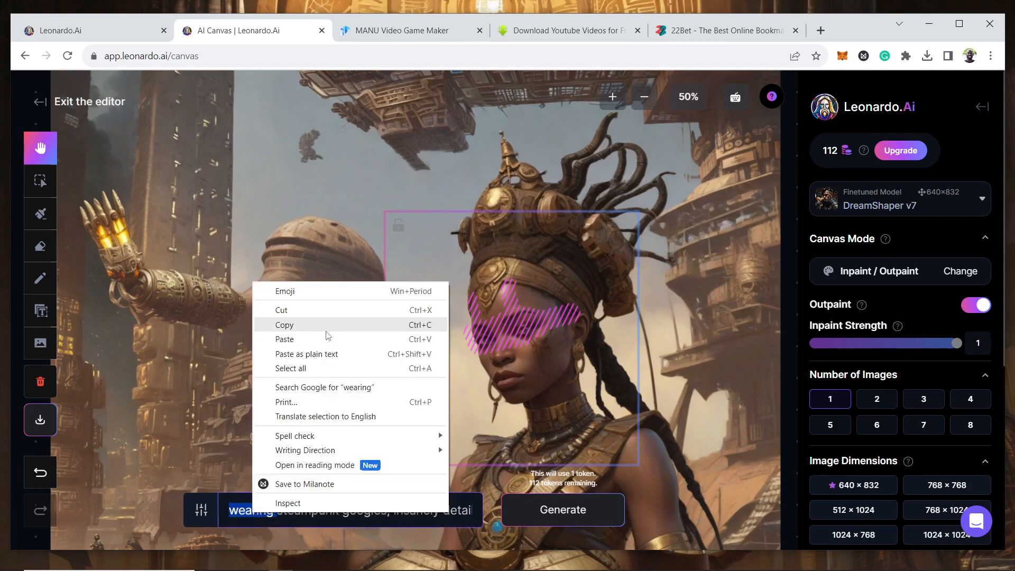
pyautogui.click(314, 310)
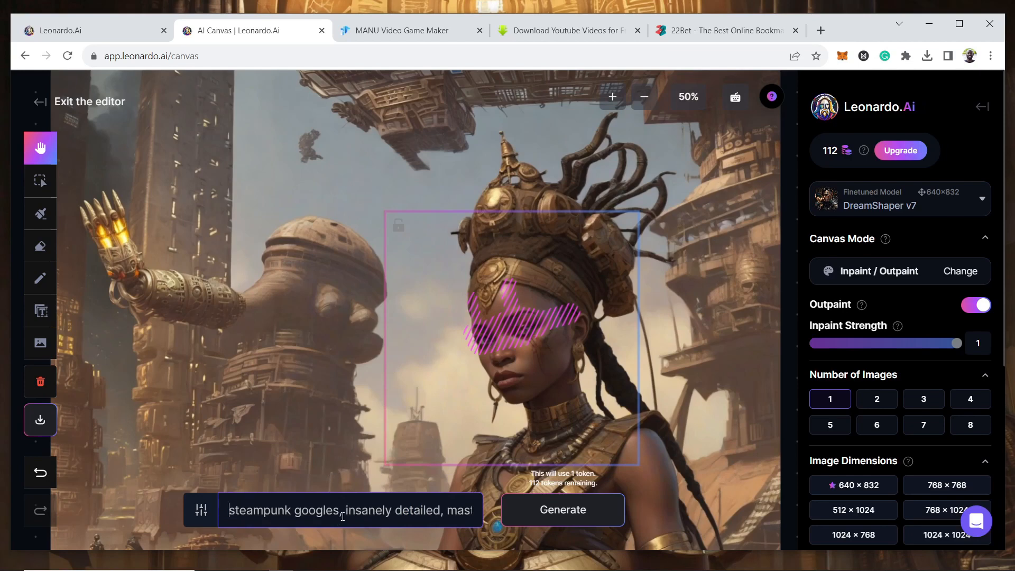
pyautogui.moveTo(343, 516); pyautogui.dragTo(226, 506)
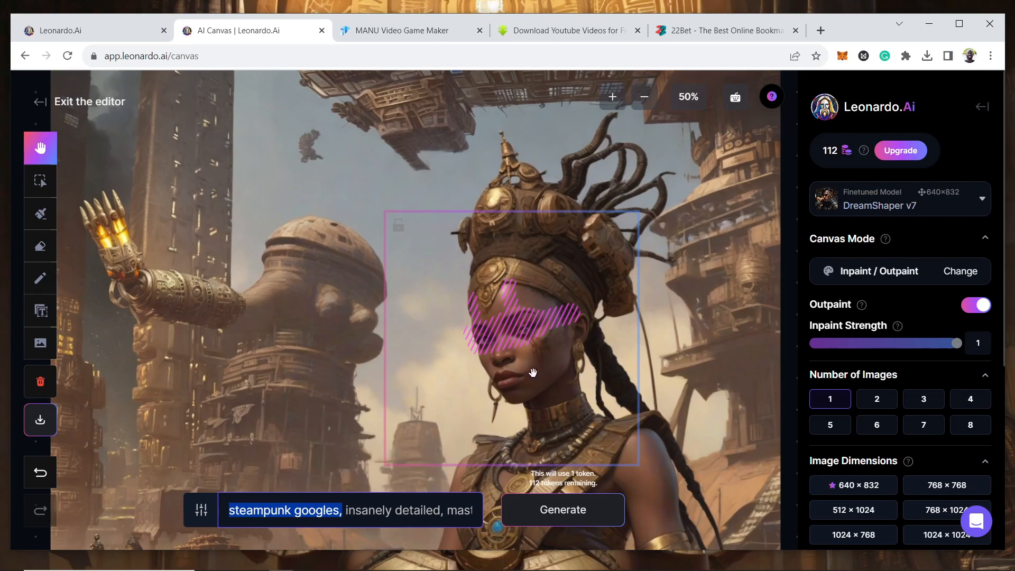
pyautogui.click(571, 506)
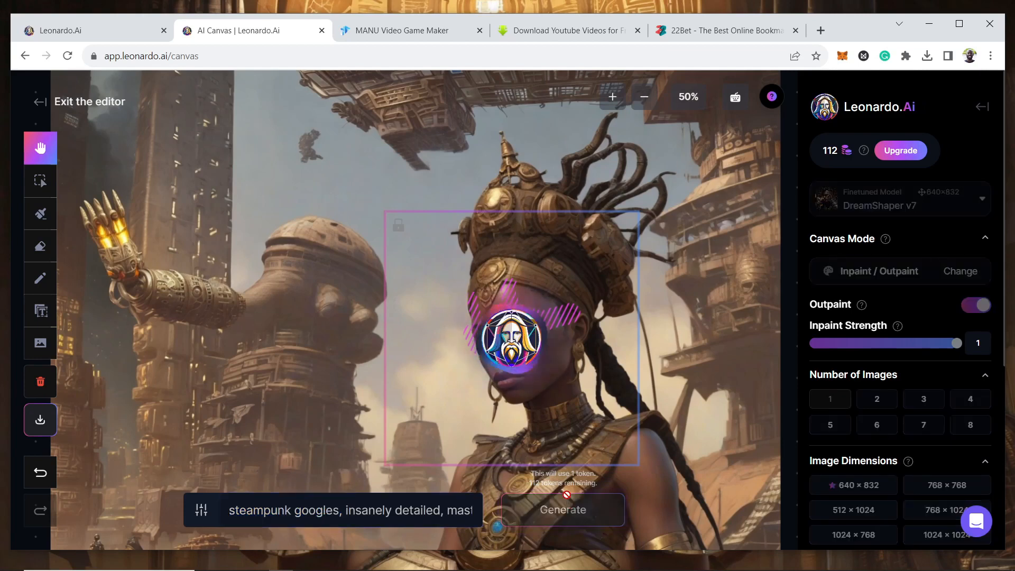